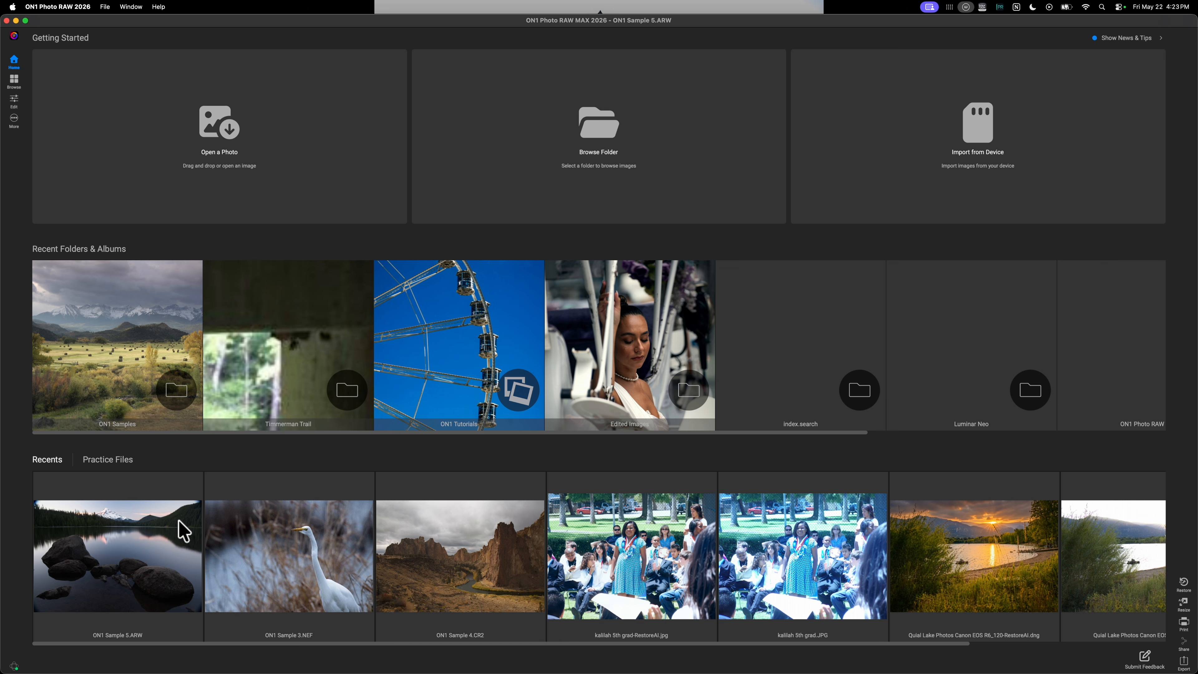
# - Open the sample photo ON1 Sample 5.ARW from the practice files for editing
pyautogui.click(109, 462)
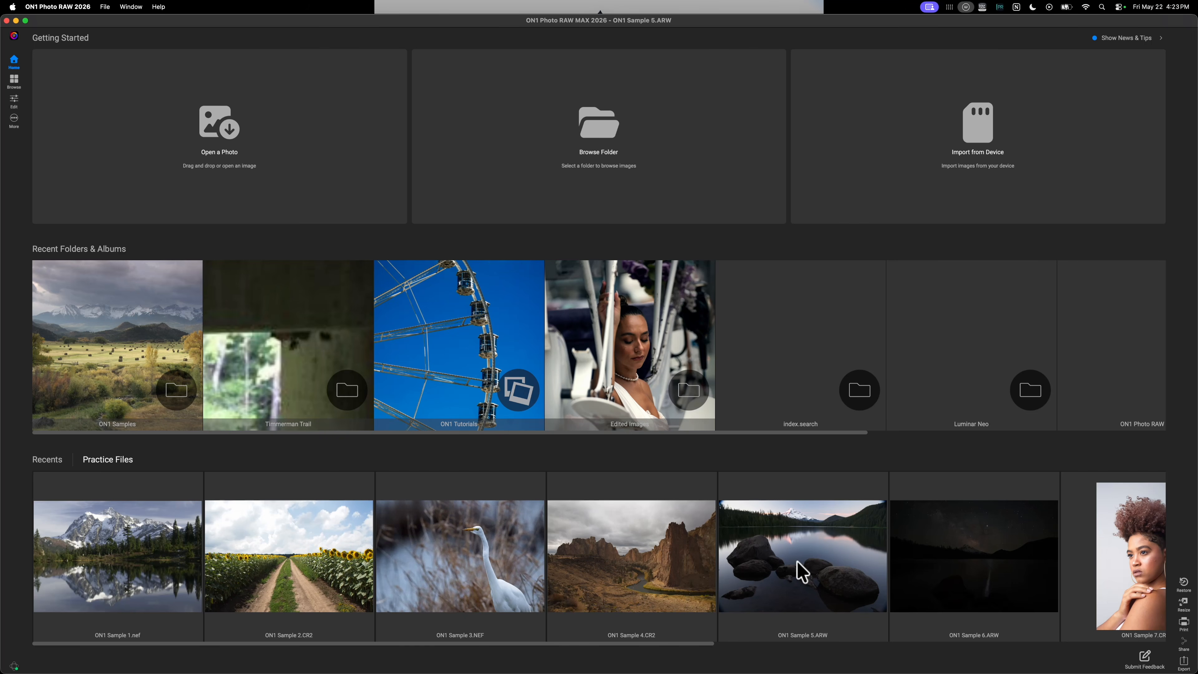
pyautogui.click(801, 572)
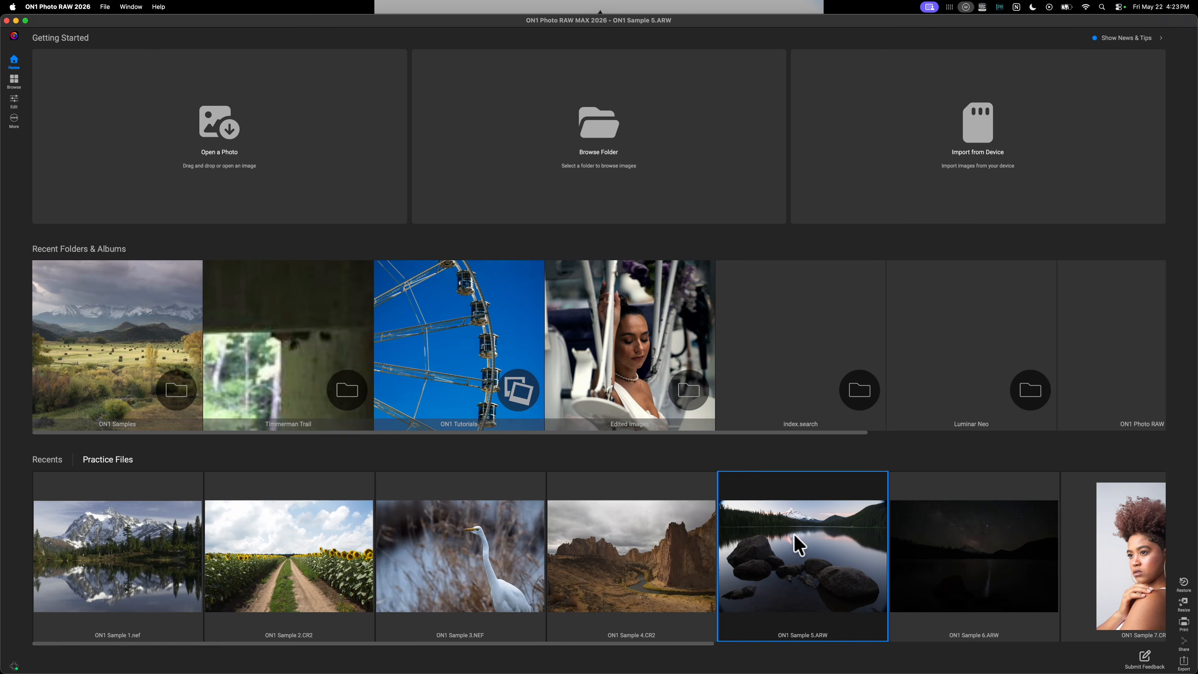
pyautogui.doubleClick(795, 536)
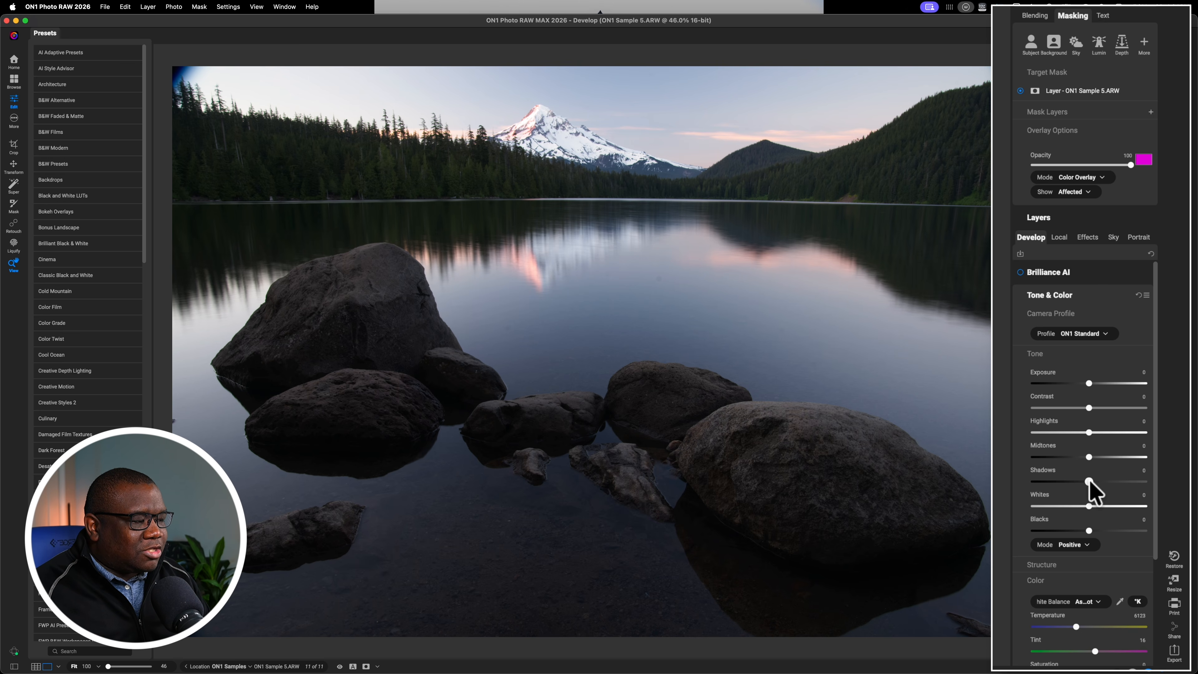
# - Try raising the whole photo's Shadows to 46 in Tone & Color and reset the slider
pyautogui.moveTo(1089, 481); pyautogui.dragTo(1114, 481)
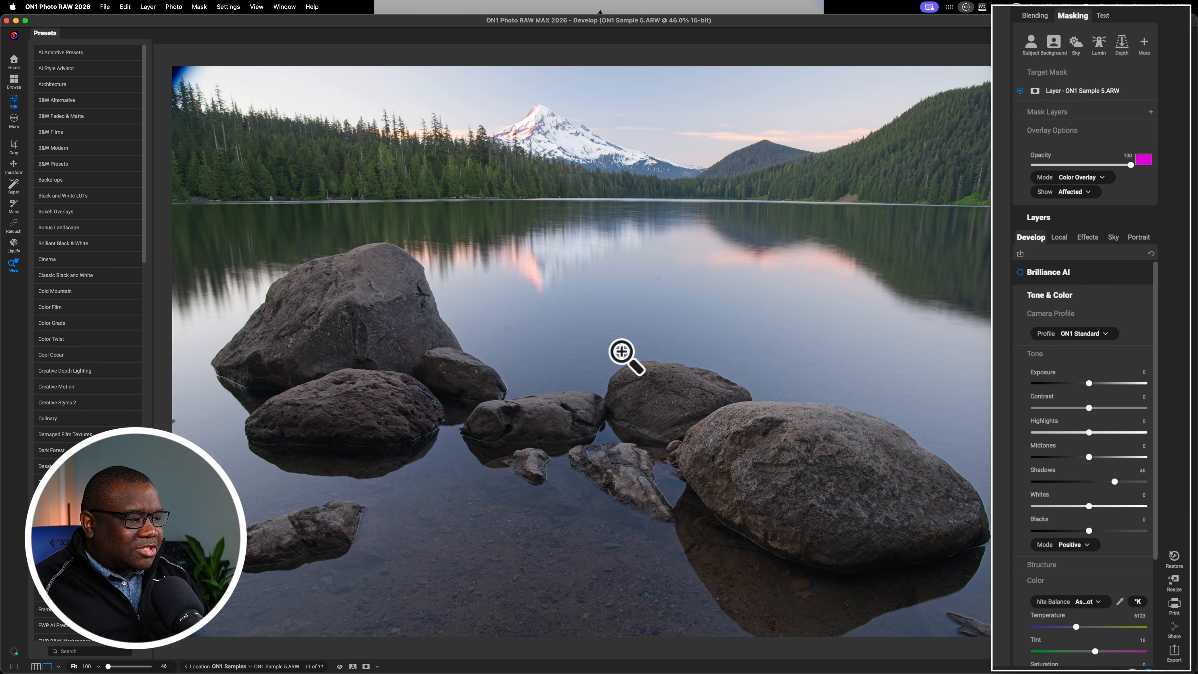
pyautogui.doubleClick(1042, 472)
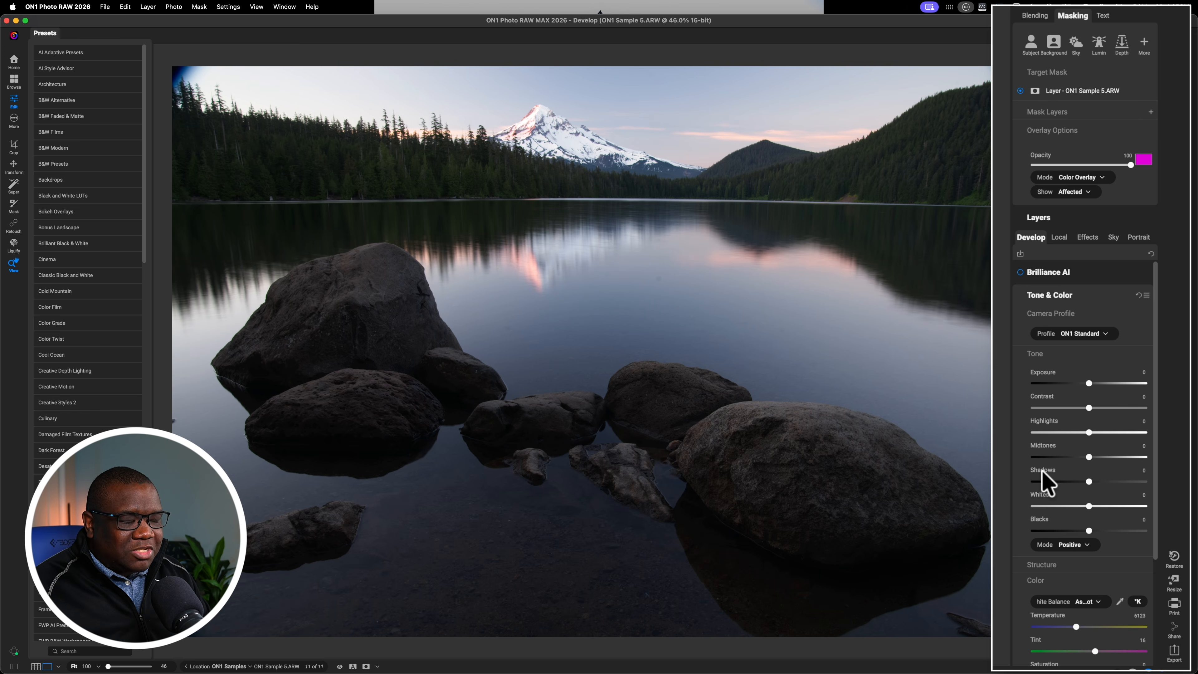
# - Try placing the Local workspace after Sky and return it to its place beside Develop
pyautogui.click(1056, 238)
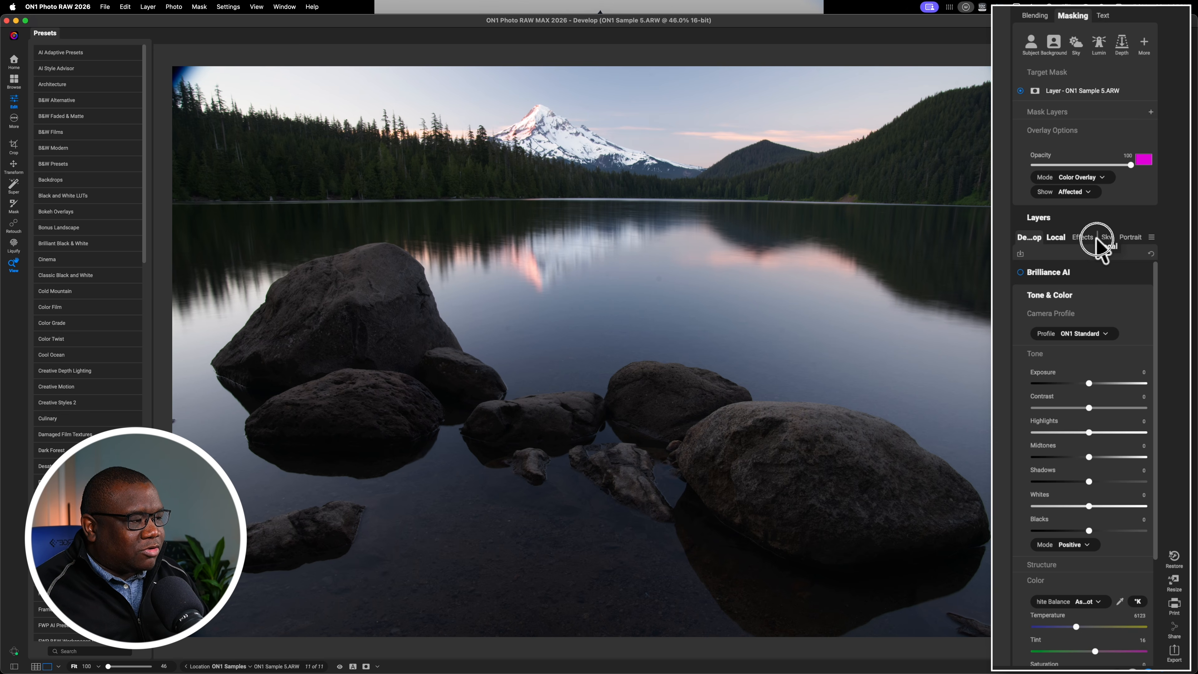
pyautogui.moveTo(1114, 242); pyautogui.dragTo(1116, 250)
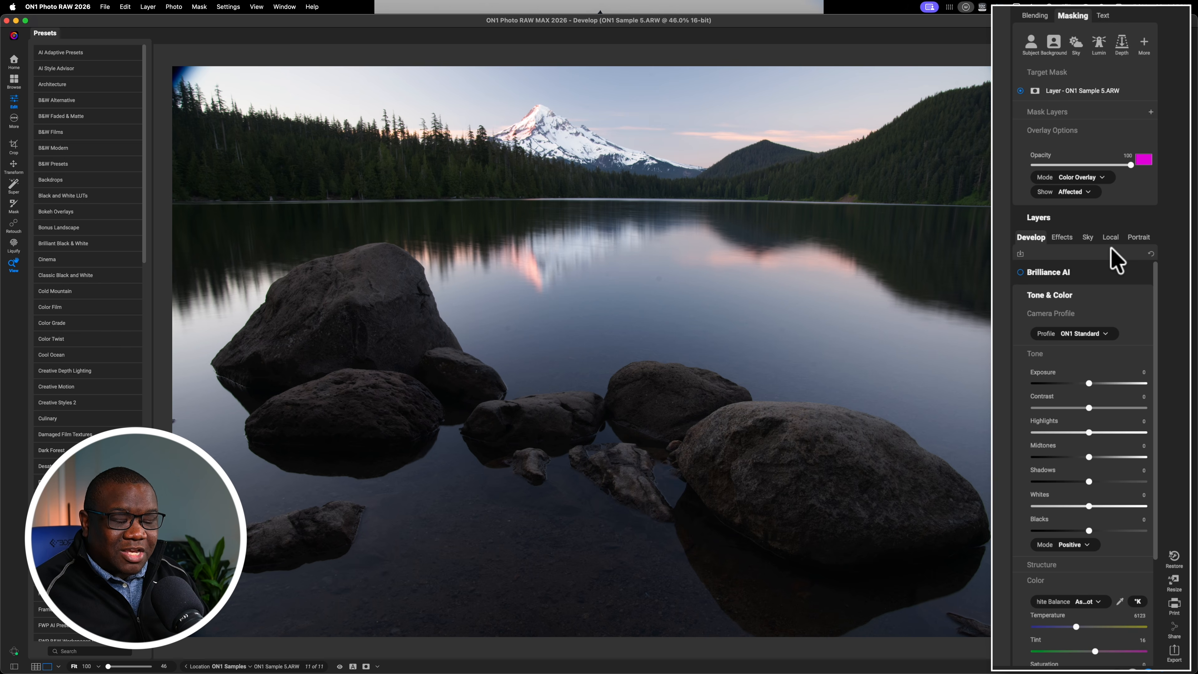
pyautogui.moveTo(1107, 240); pyautogui.dragTo(1057, 250)
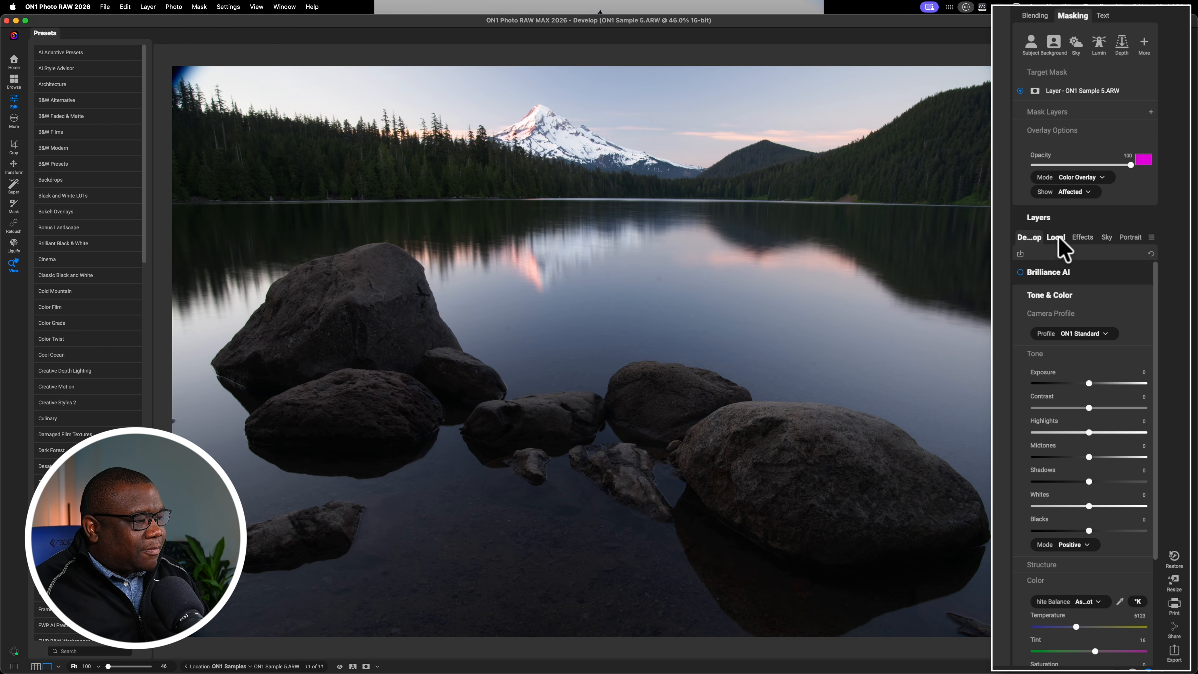
# - Add a local adjustment with a gradient mask in the default Add mode
pyautogui.click(1059, 244)
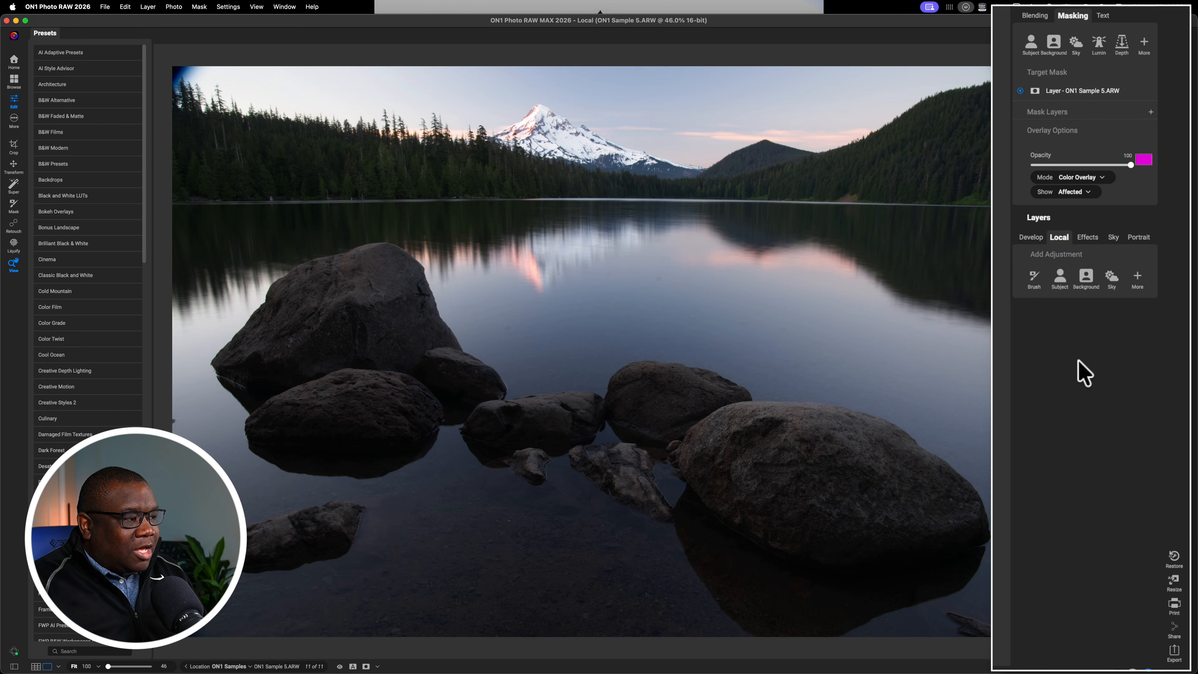
pyautogui.click(1136, 278)
pyautogui.moveTo(1151, 387)
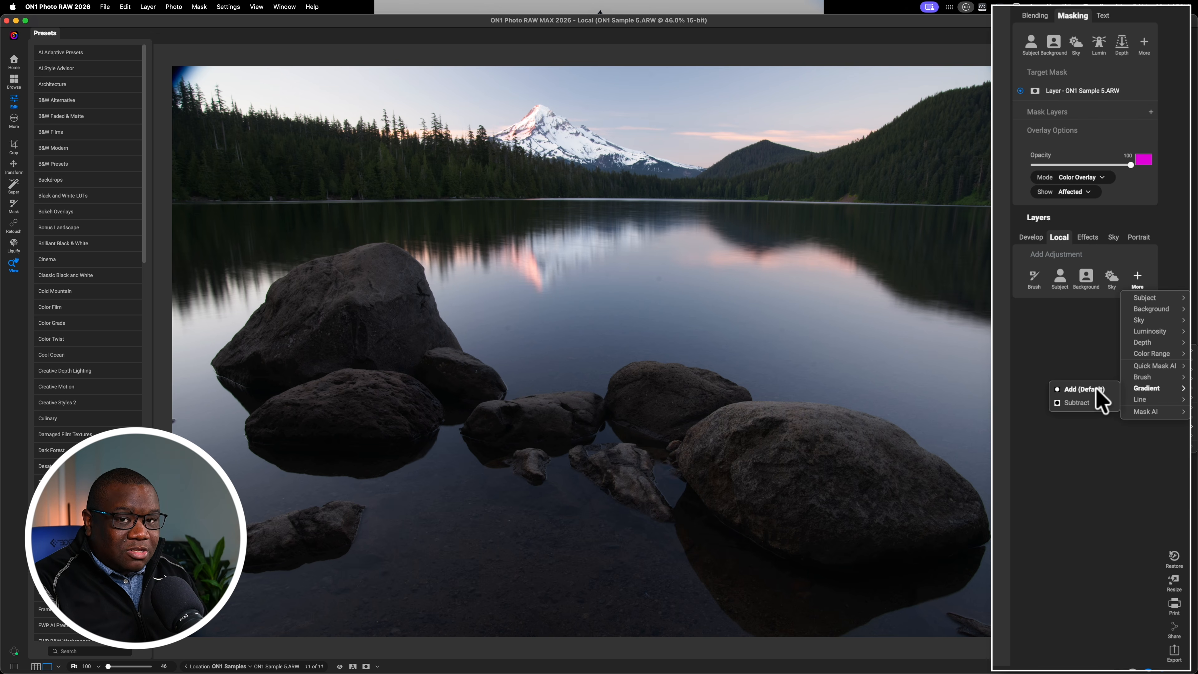
pyautogui.click(1085, 388)
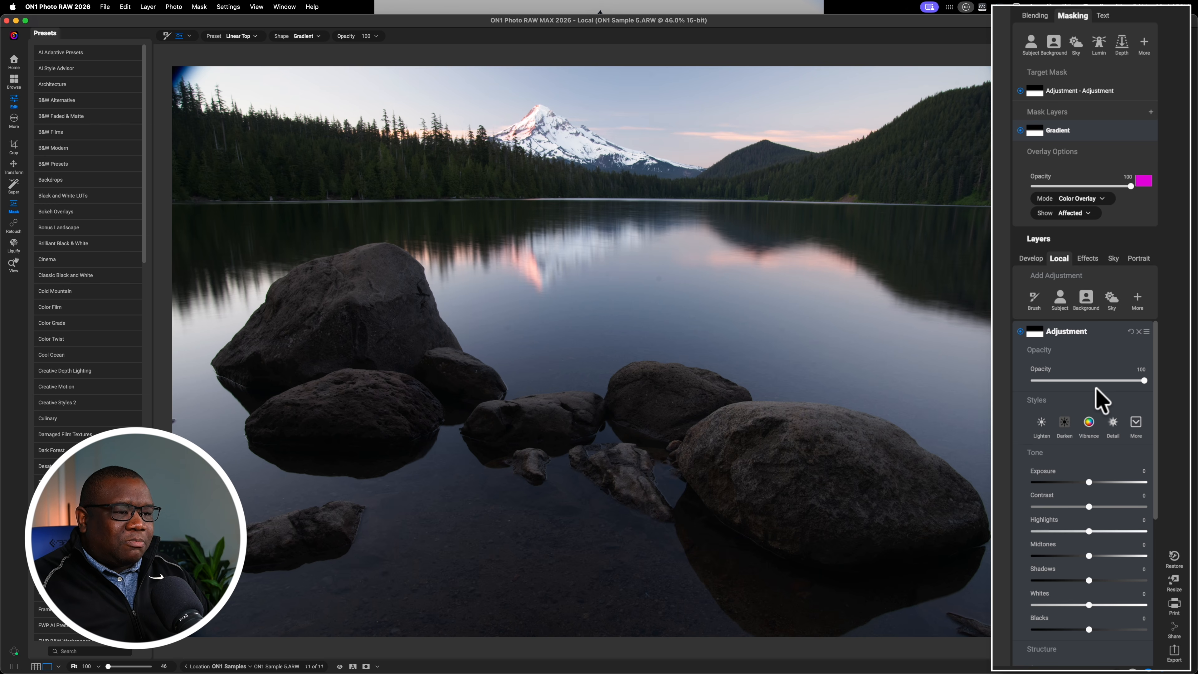
# - Set the gradient adjustment's Shadows to 44 and move and tilt the gradient across the lake above the foreground rocks
pyautogui.moveTo(944, 286)
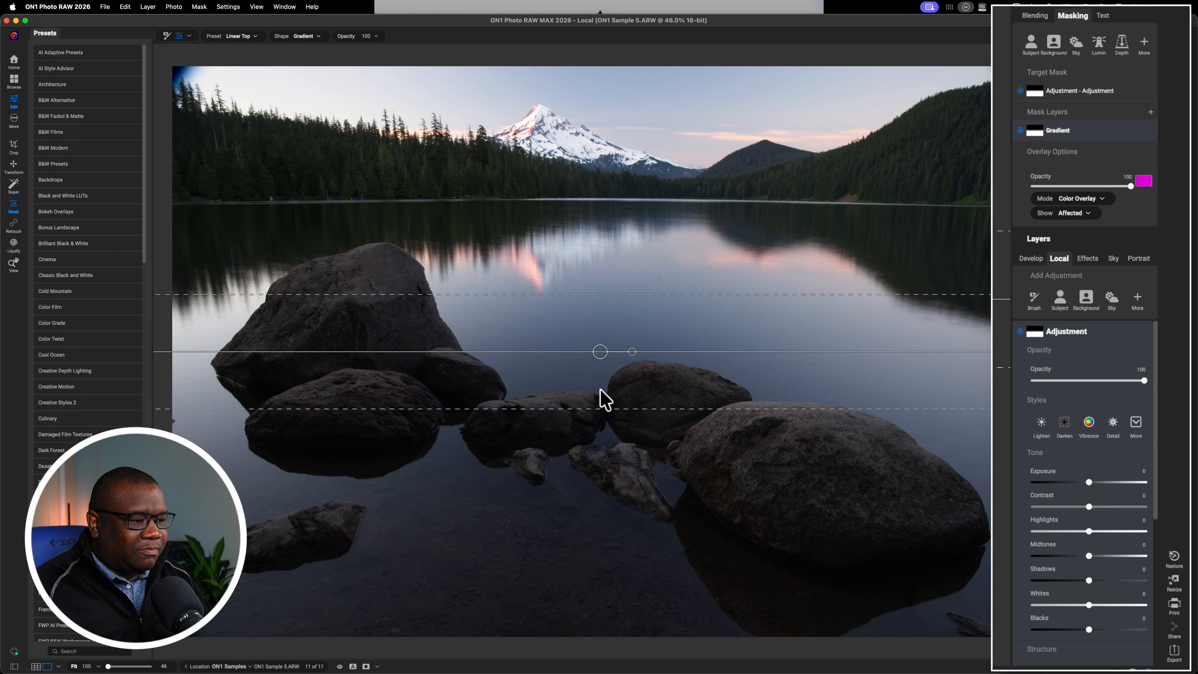
pyautogui.click(1089, 579)
pyautogui.moveTo(1089, 581); pyautogui.dragTo(1113, 582)
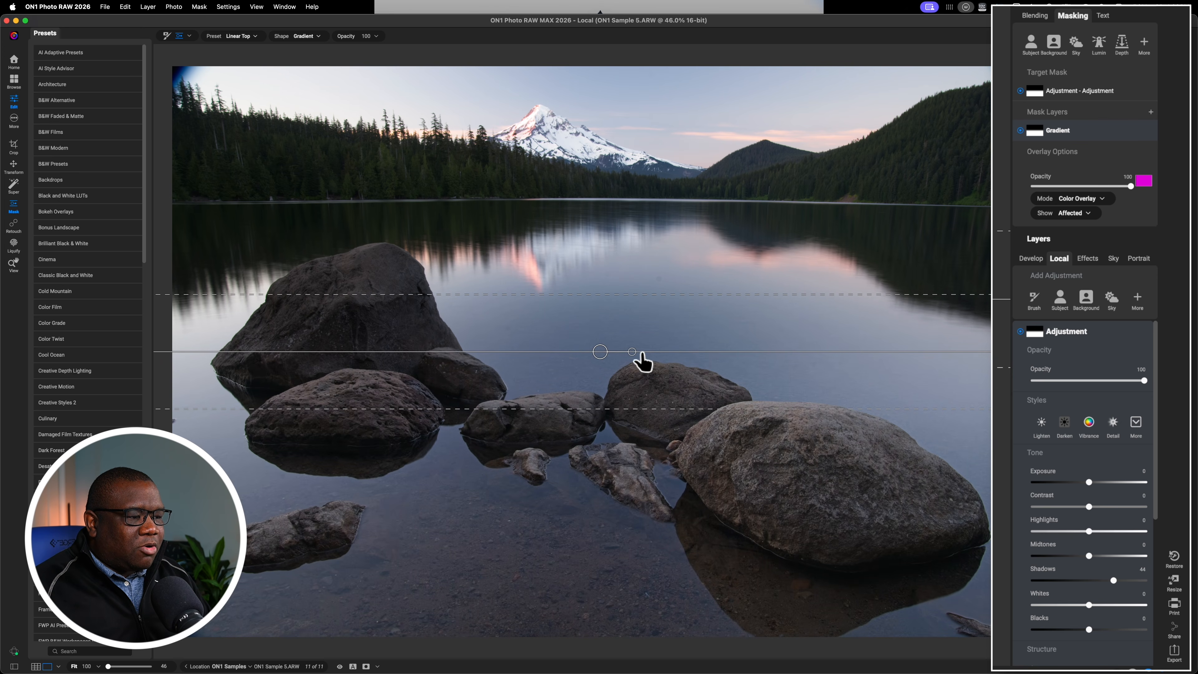
pyautogui.moveTo(632, 351); pyautogui.dragTo(646, 310)
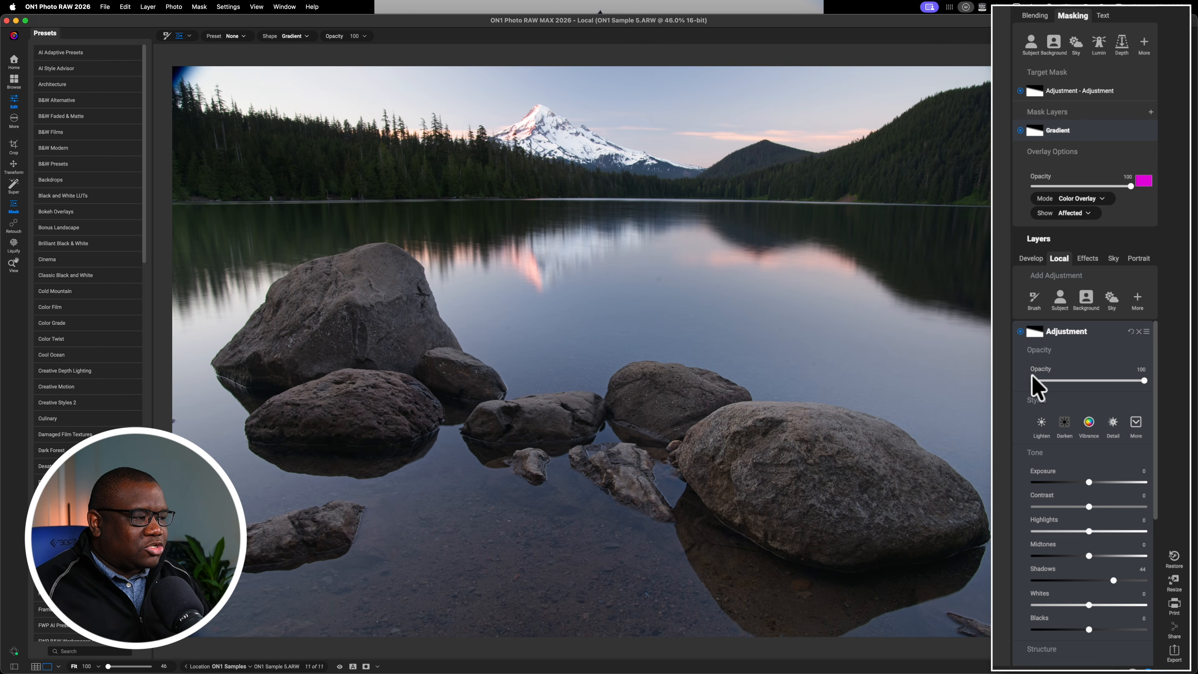
# - Toggle the gradient adjustment to compare before and after, leave it disabled and collapse its settings
pyautogui.click(1021, 332)
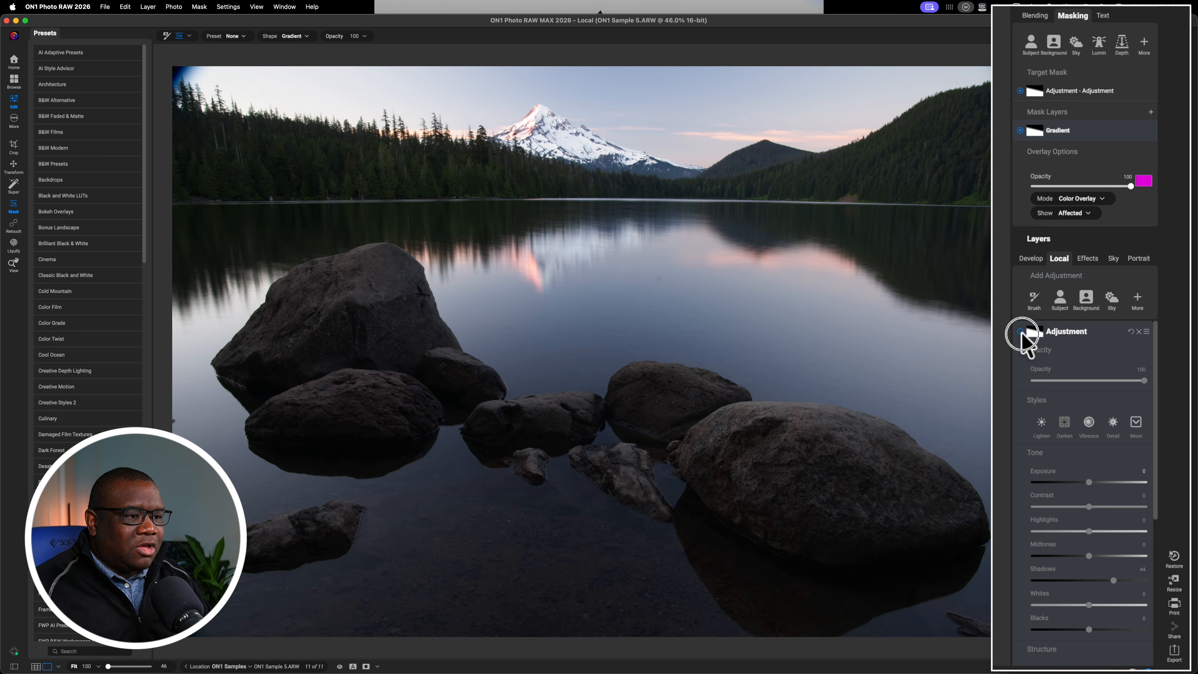
pyautogui.click(1021, 332)
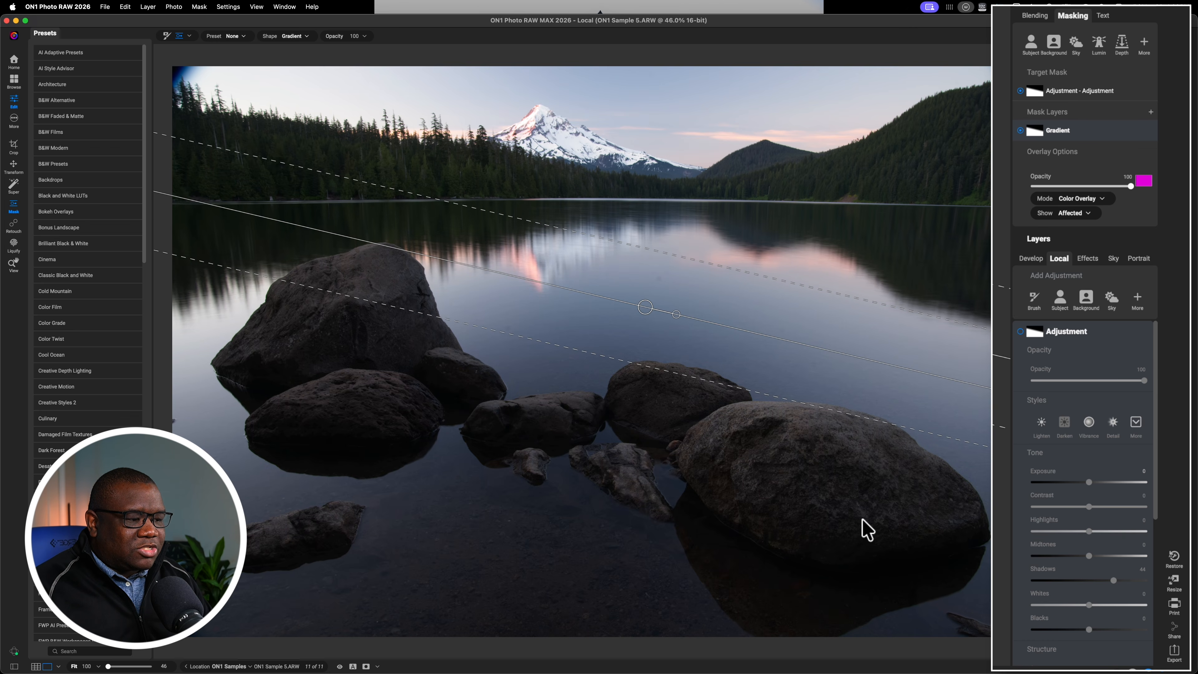
pyautogui.click(1020, 332)
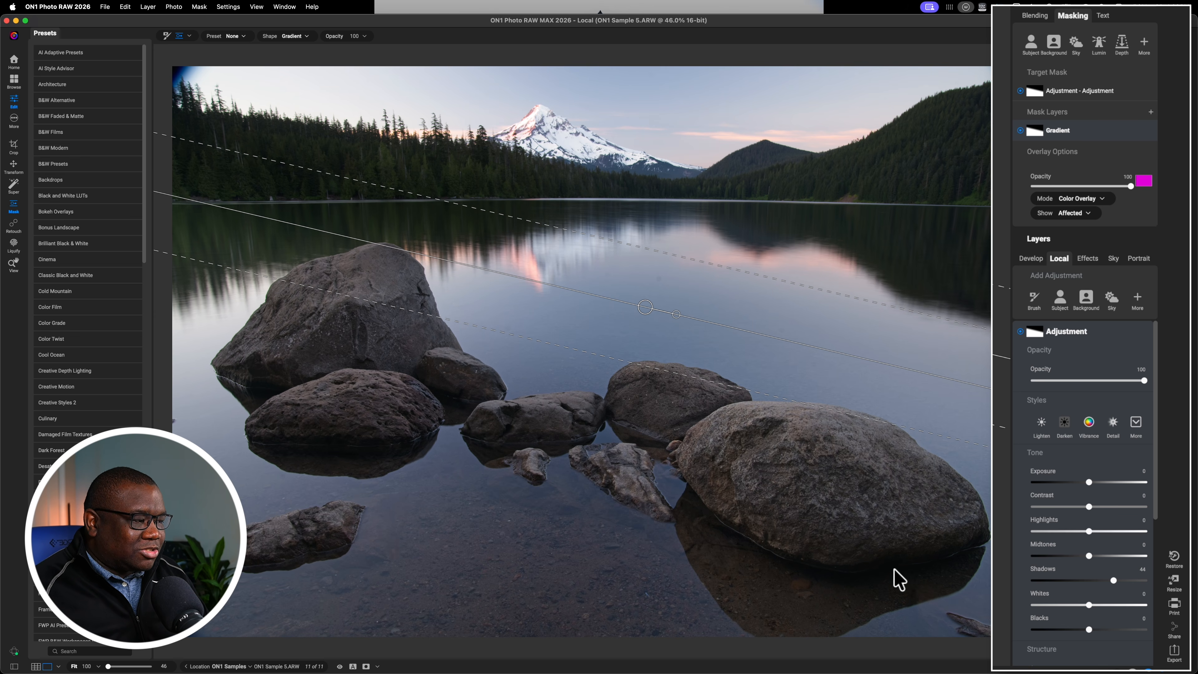
pyautogui.click(1020, 331)
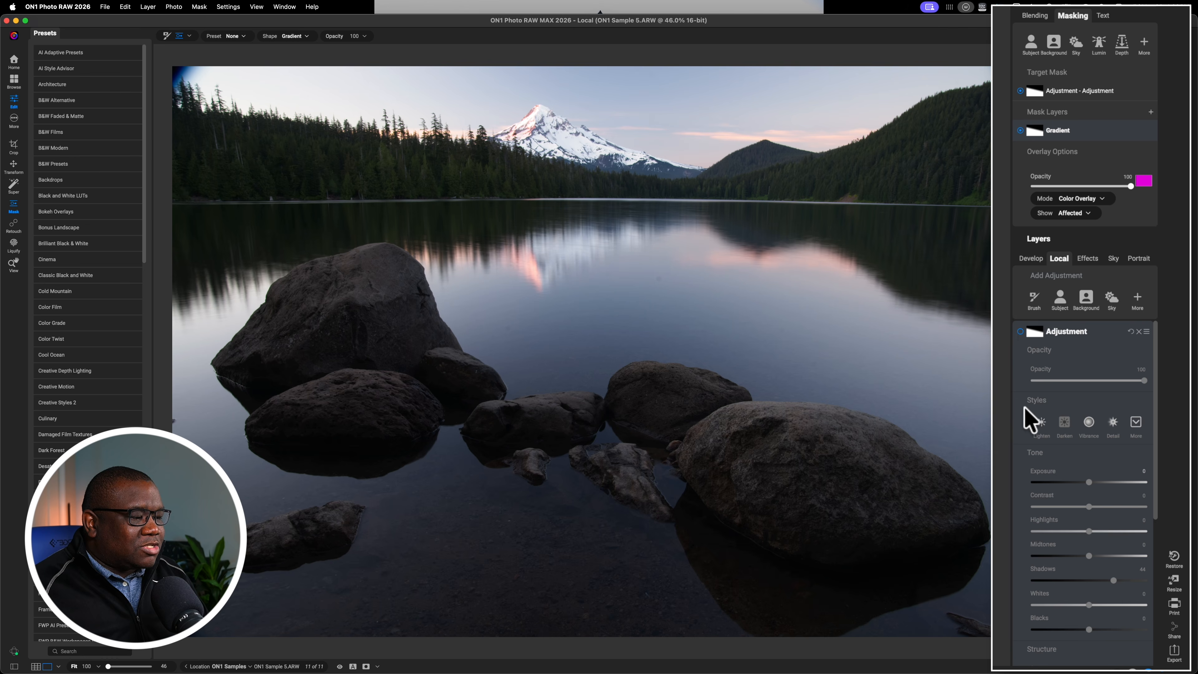
pyautogui.click(1097, 333)
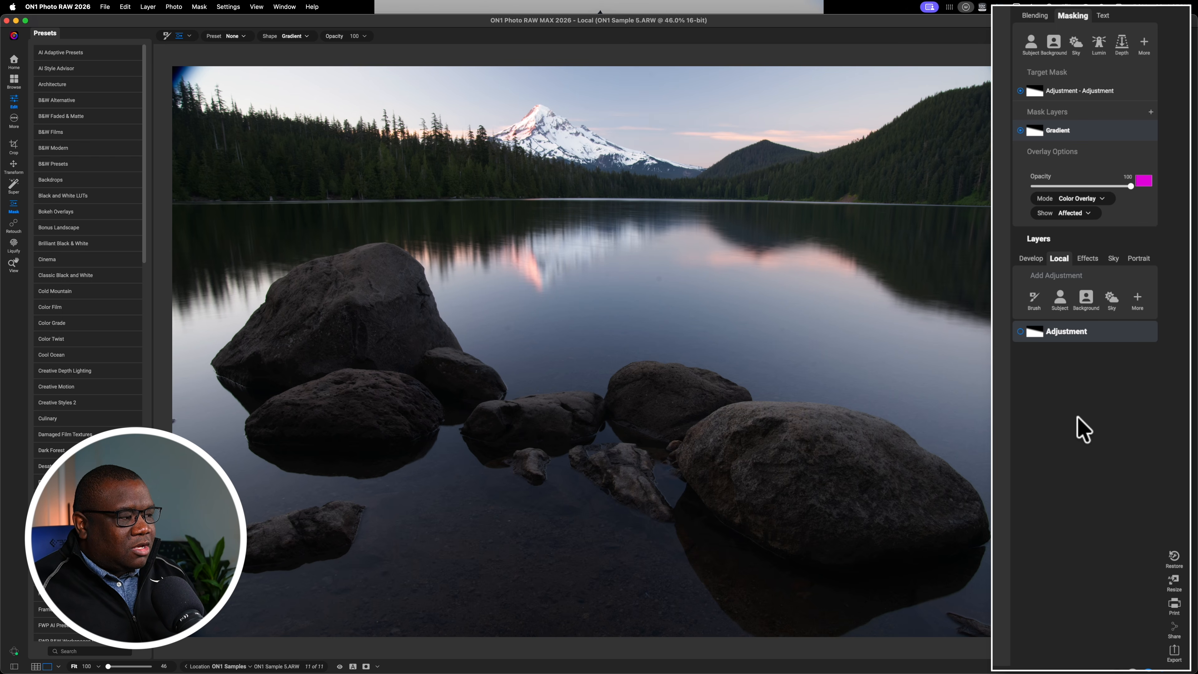
# - Add a second local adjustment with a luminosity mask in the default Add mode
pyautogui.click(1137, 301)
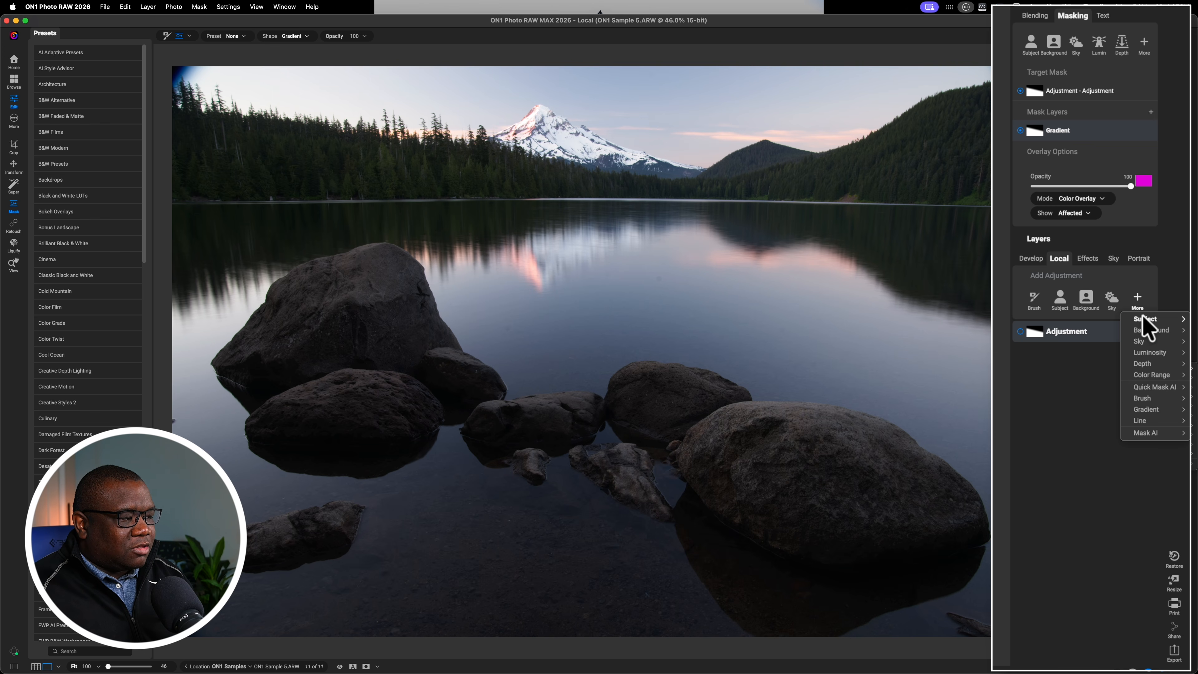
pyautogui.moveTo(1154, 352)
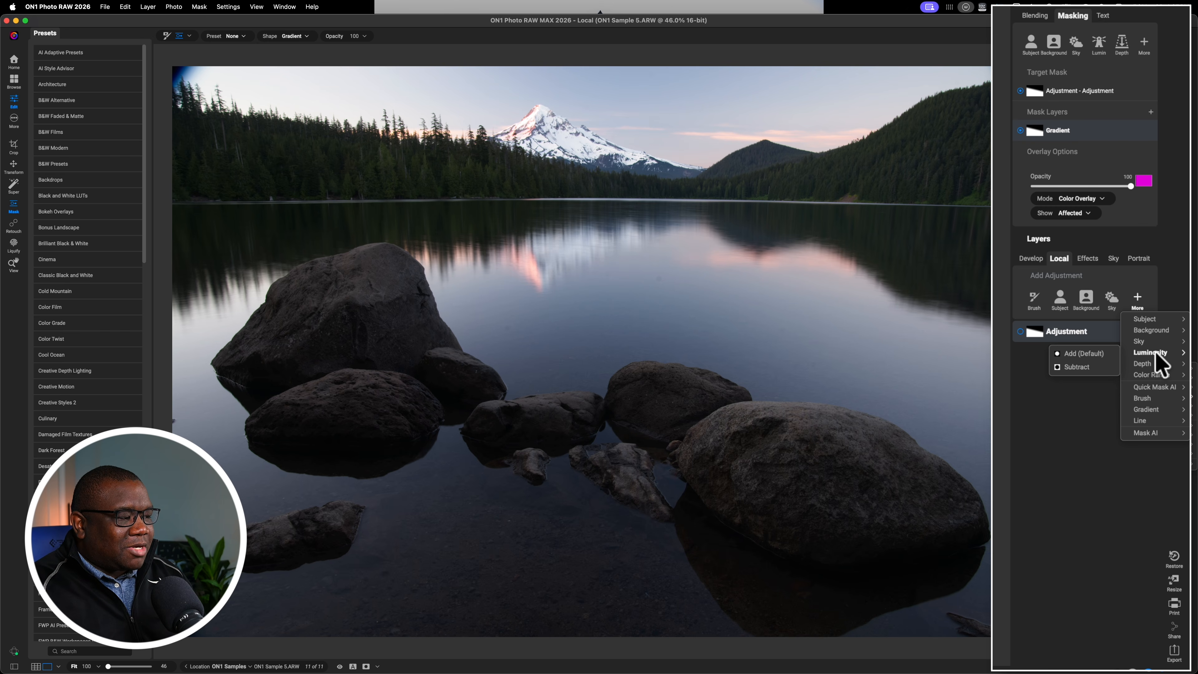
pyautogui.click(1083, 353)
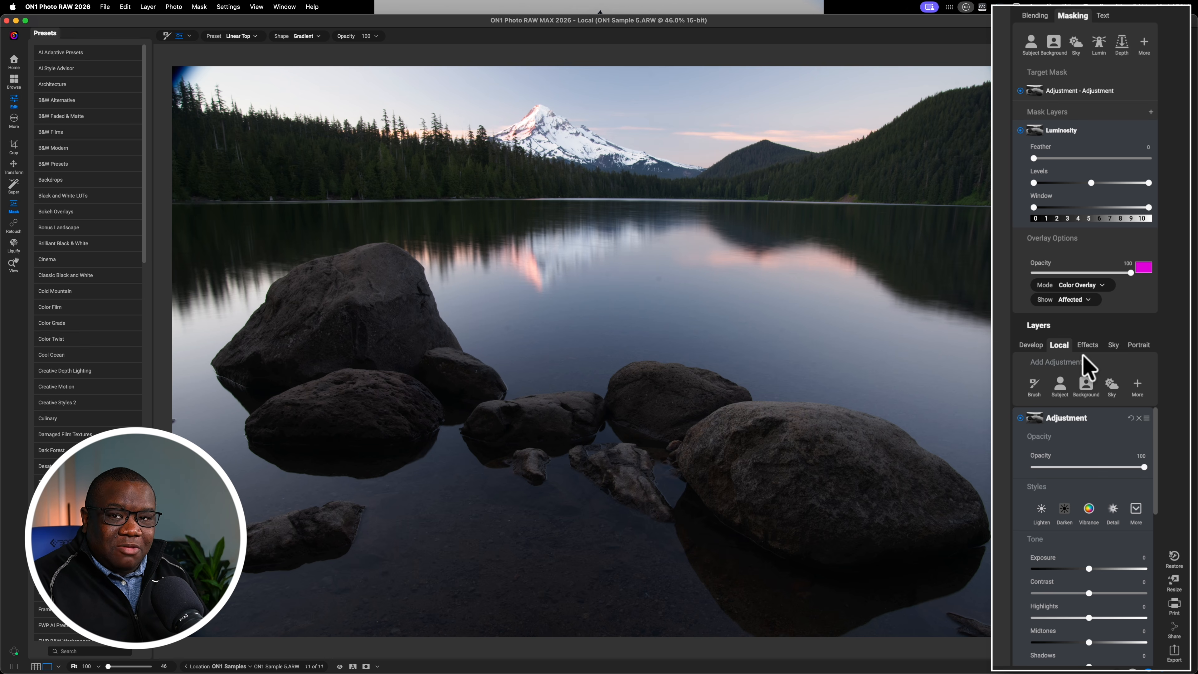
# - Show the luminosity mask over the photo and set its overlay mode to Grayscale
pyautogui.press('o')
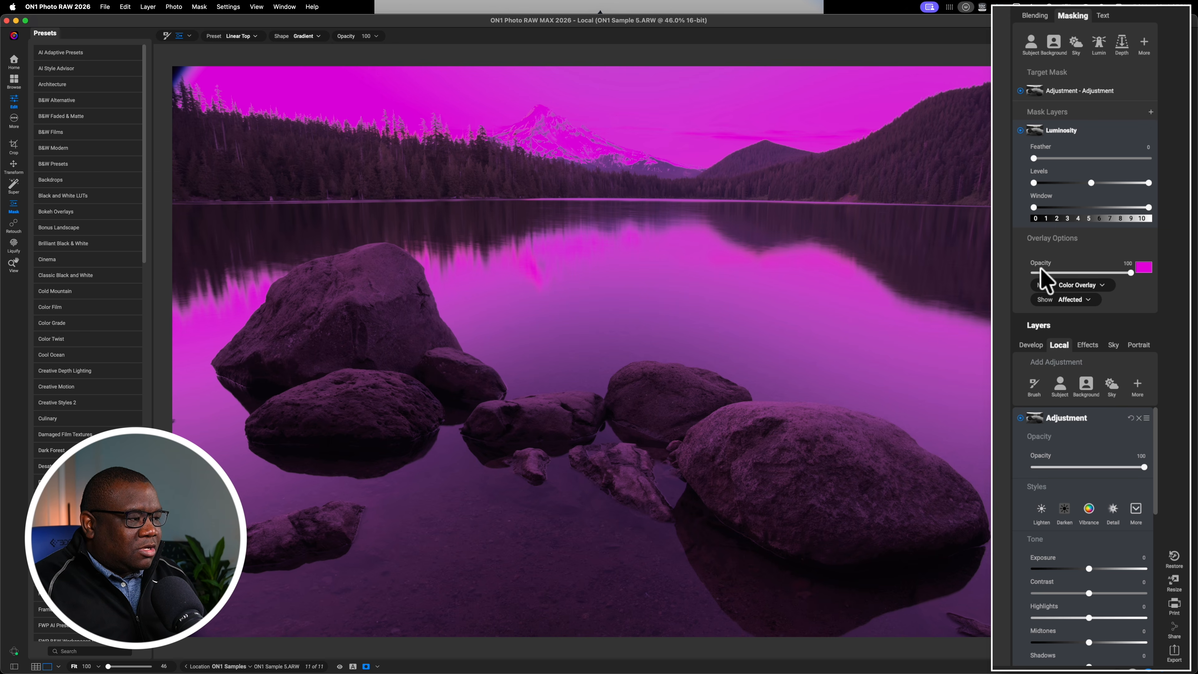
pyautogui.click(1051, 243)
pyautogui.click(1052, 241)
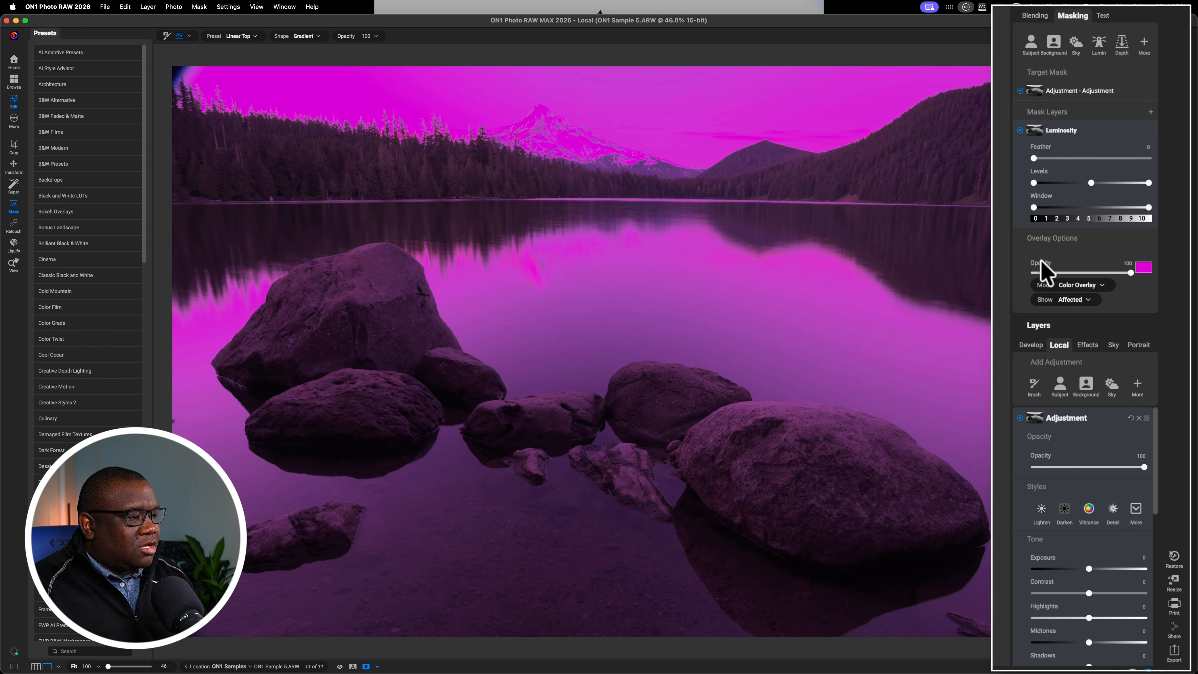
pyautogui.click(1081, 284)
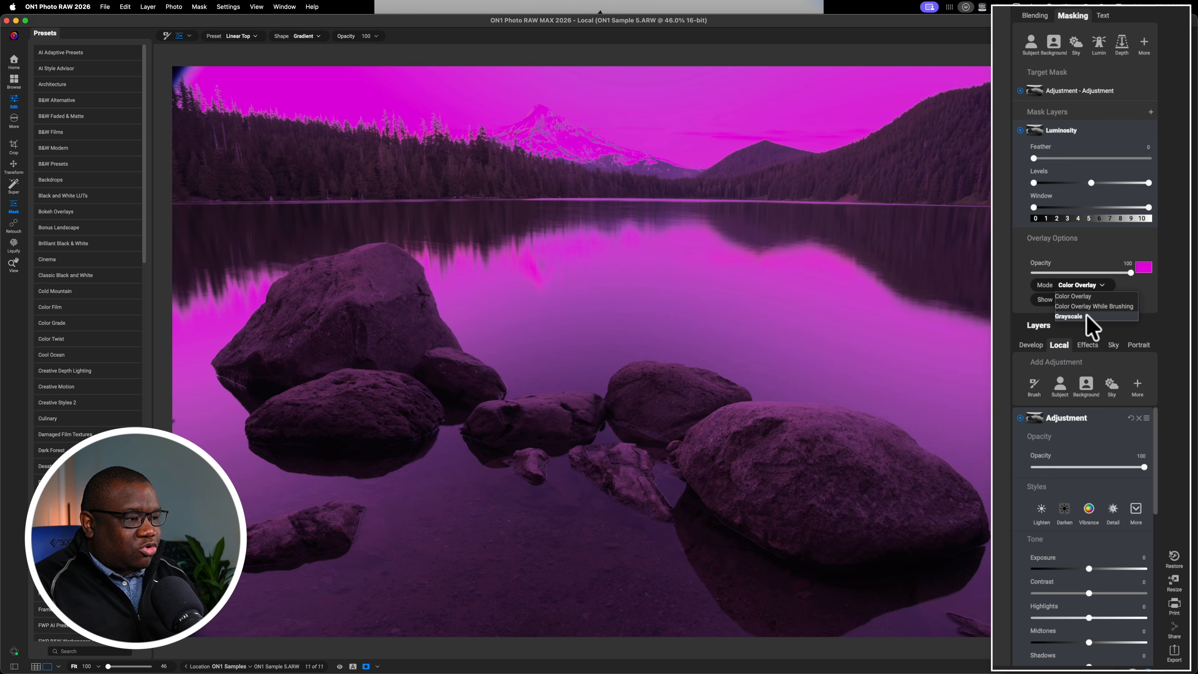
pyautogui.click(1086, 317)
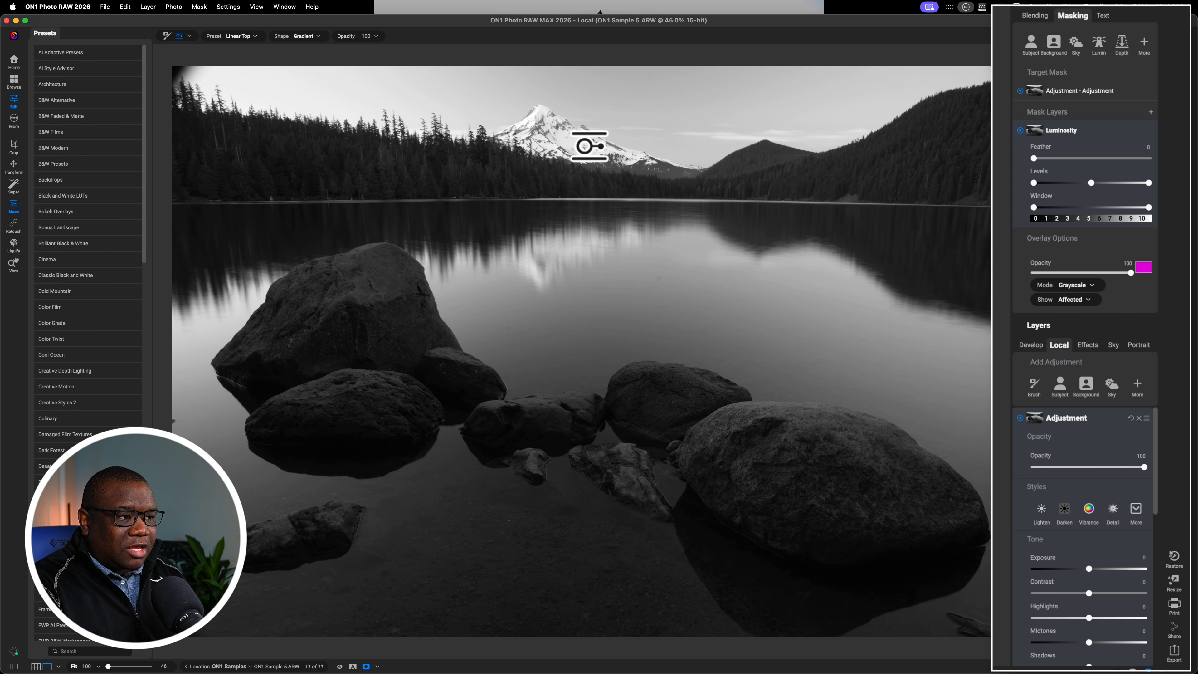
# - Try the luminosity adjustment's Exposure at 2.1 and 0.75 with the mask hidden, then show the mask and reset Exposure
pyautogui.press('o')
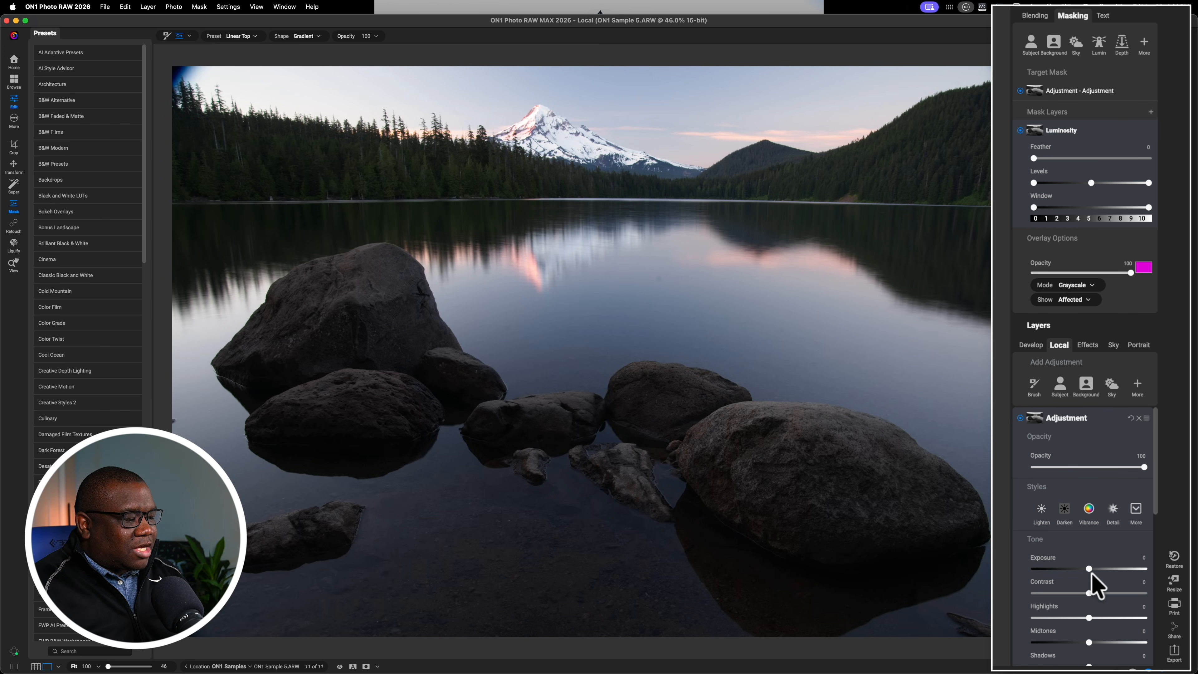
pyautogui.moveTo(1089, 568); pyautogui.dragTo(1111, 570)
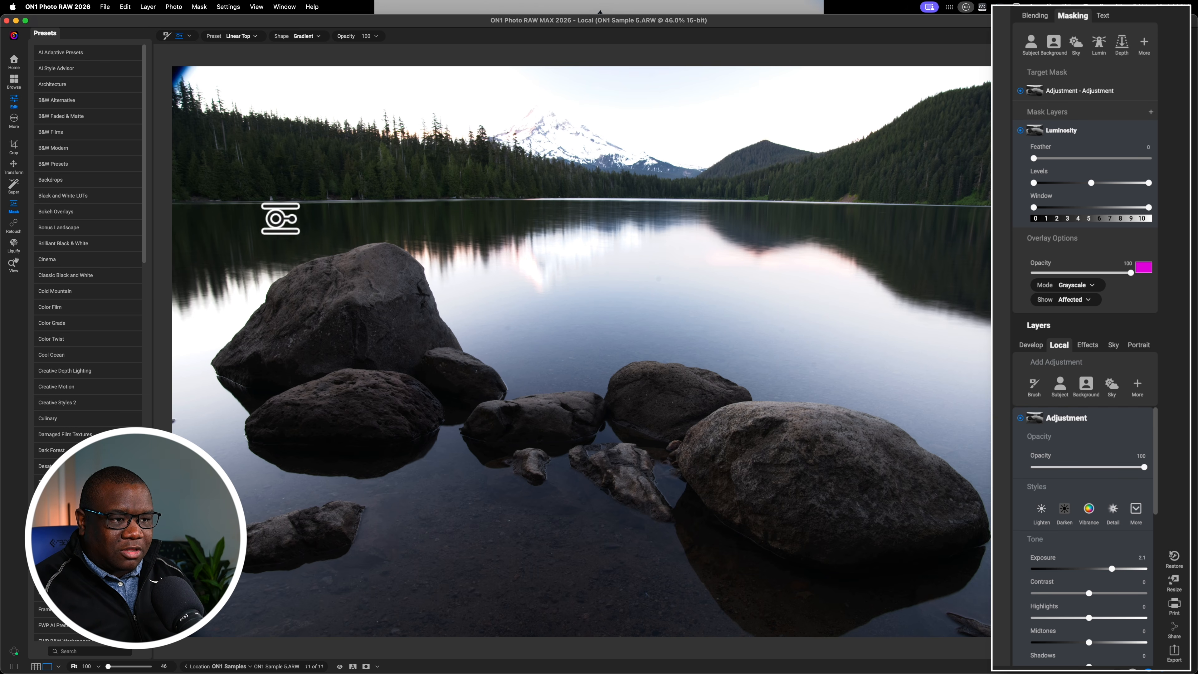
pyautogui.moveTo(1106, 569); pyautogui.dragTo(1095, 569)
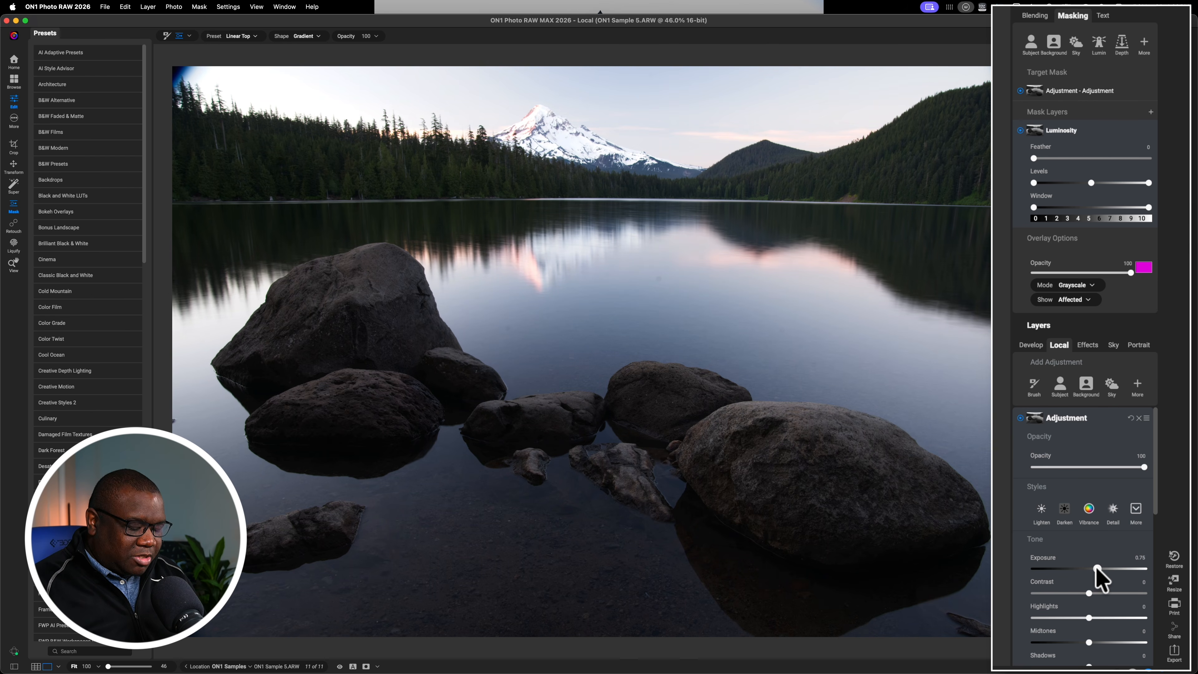
pyautogui.press('o')
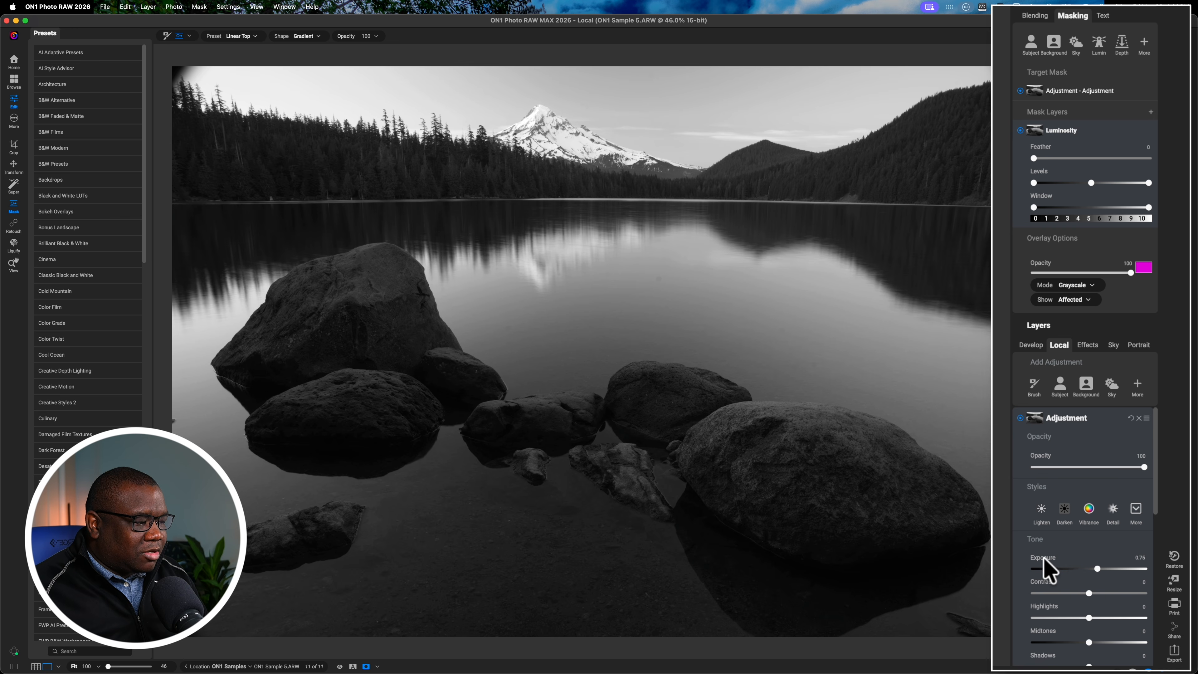
pyautogui.doubleClick(1044, 565)
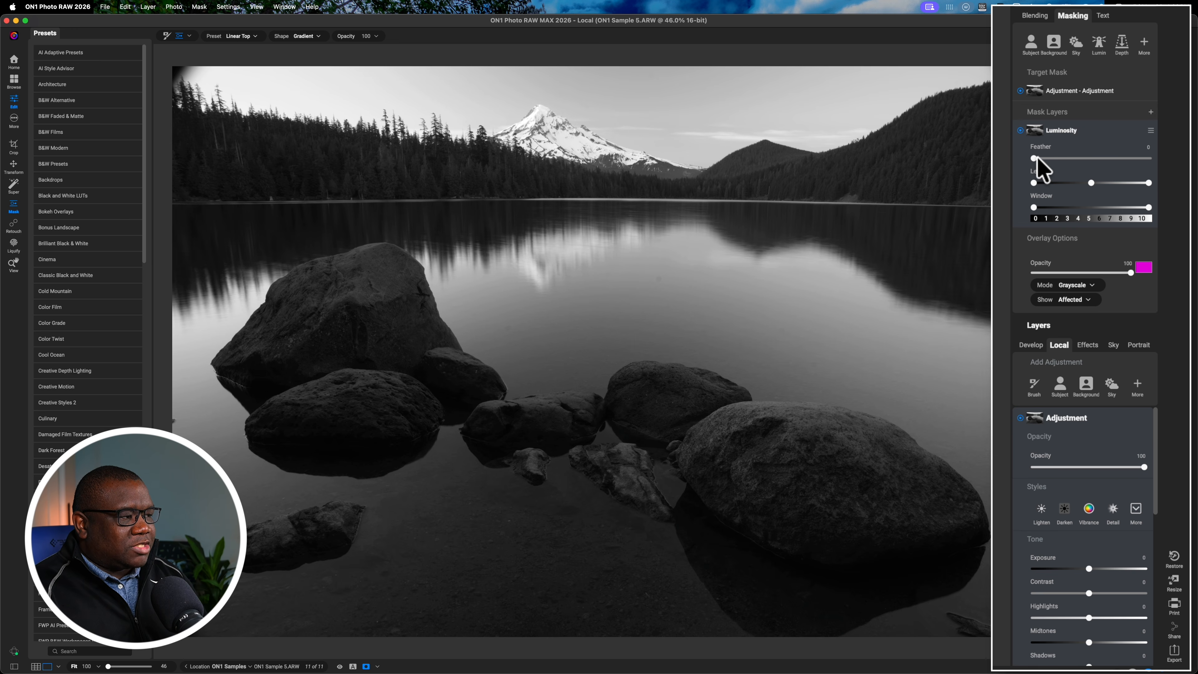
# - Restrict the luminosity mask to darker tones by lowering its Window's upper limit to about 4
pyautogui.moveTo(1034, 158)
pyautogui.mouseDown()
pyautogui.moveTo(1091, 160)
pyautogui.moveTo(1020, 162)
pyautogui.mouseUp()
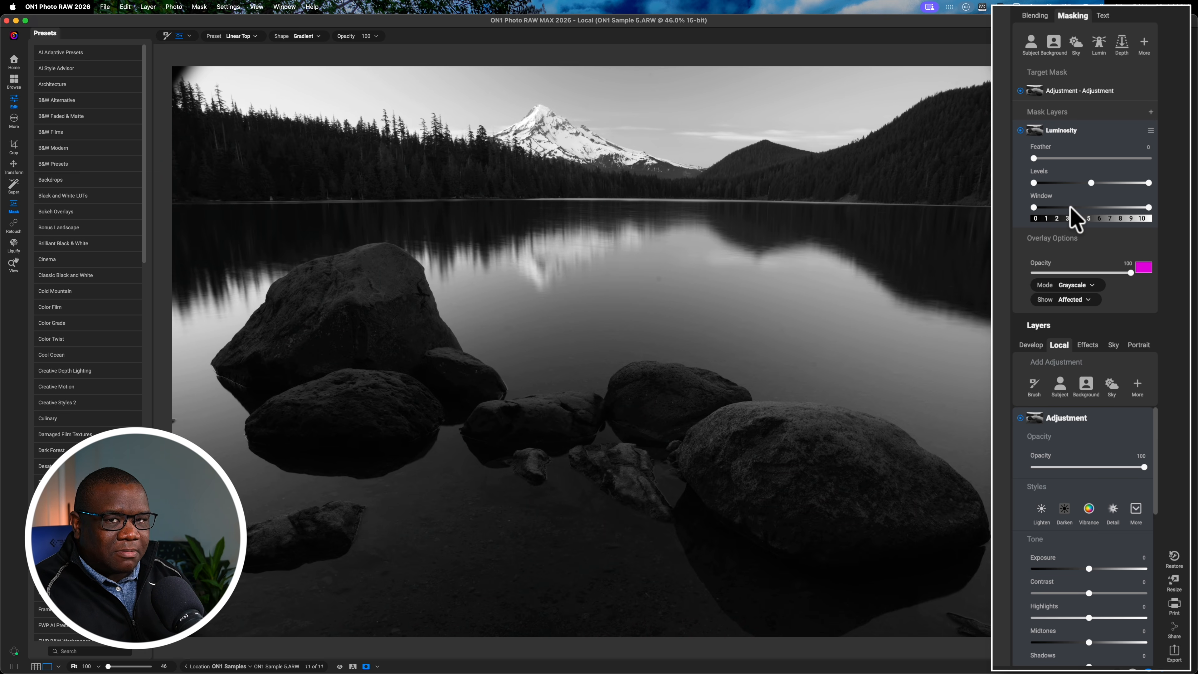
pyautogui.click(1094, 133)
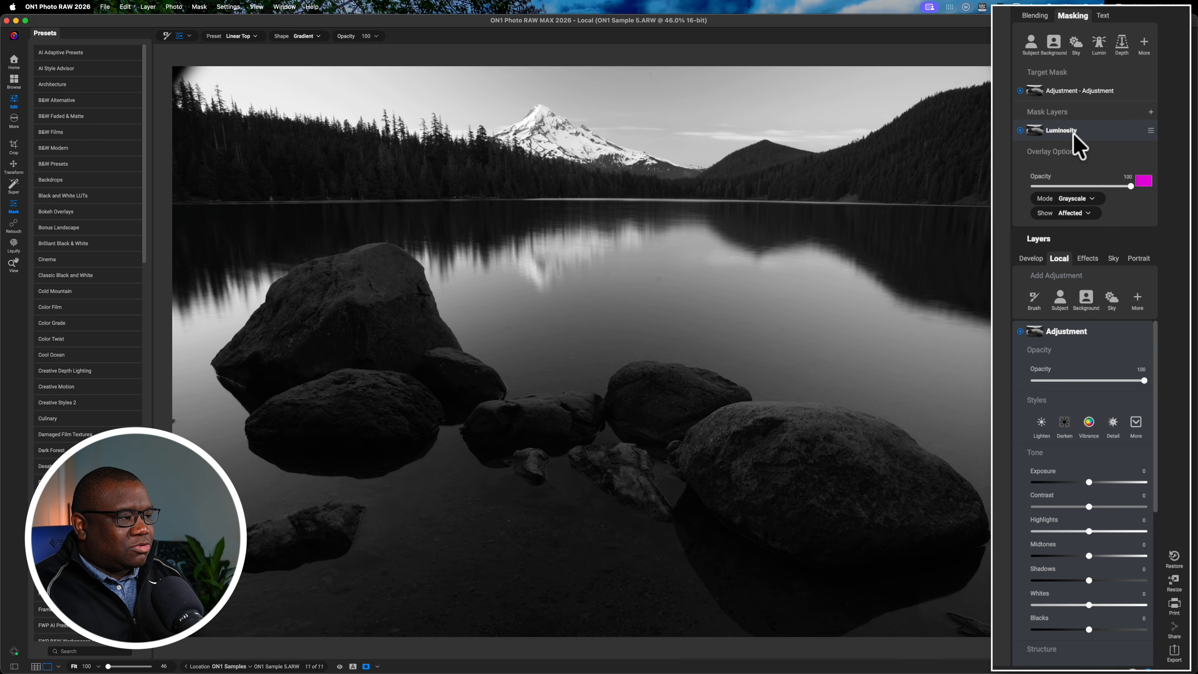
pyautogui.click(1099, 132)
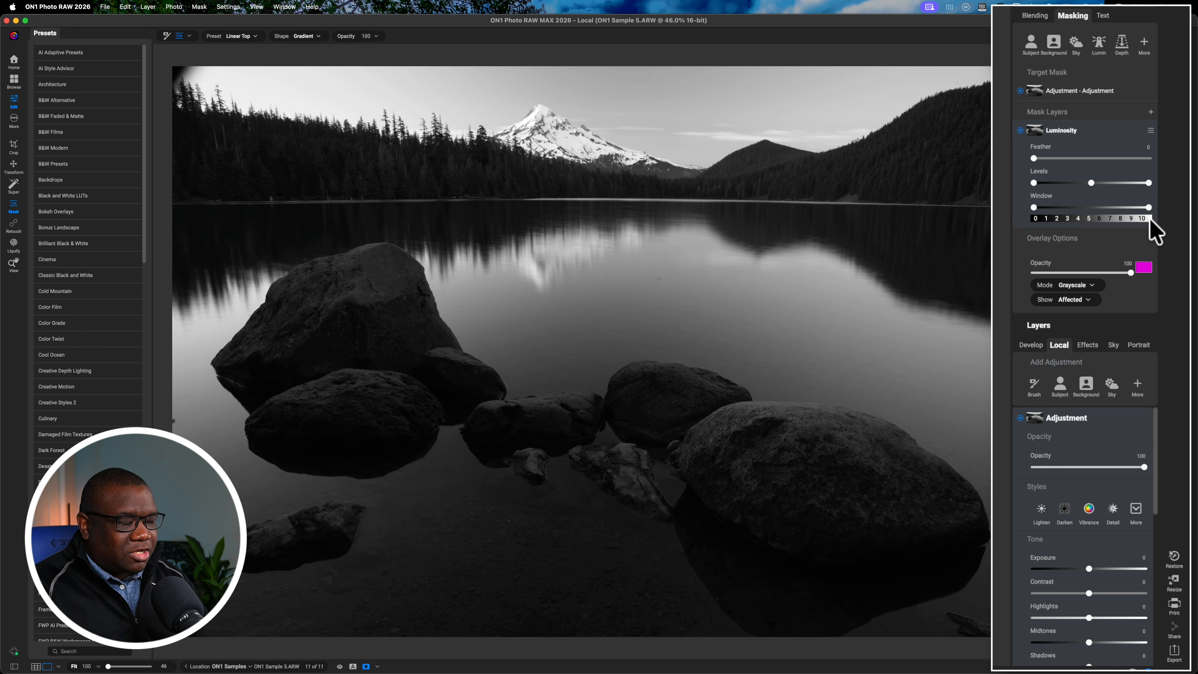
pyautogui.moveTo(1148, 208); pyautogui.dragTo(1078, 208)
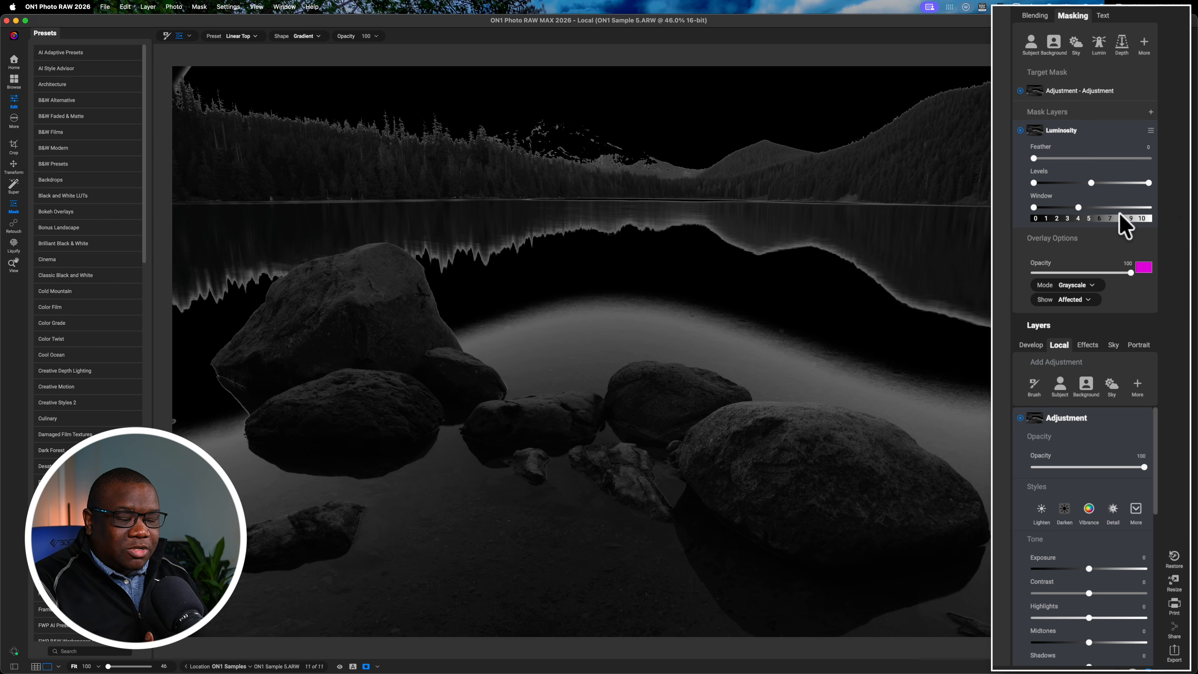
# - Switch the mask overlay to Color Overlay and narrow the luminosity mask to the deepest shadows, with its Window's upper limit at about 1
pyautogui.click(1078, 208)
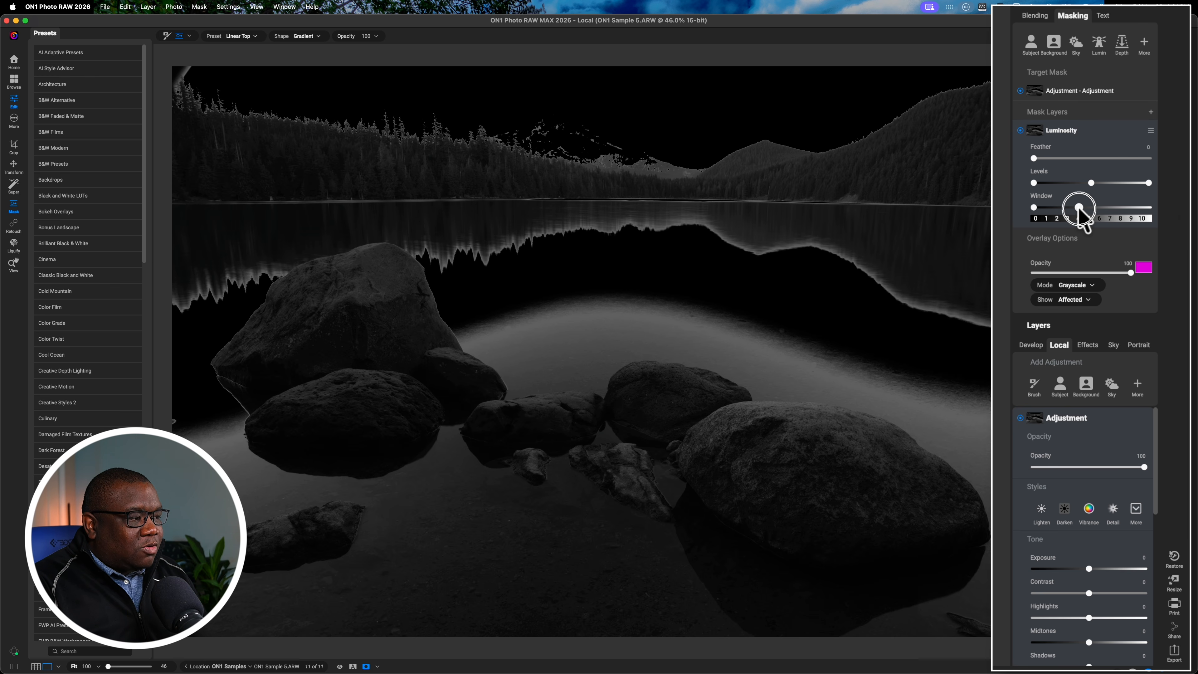
pyautogui.moveTo(1079, 208); pyautogui.dragTo(1048, 208)
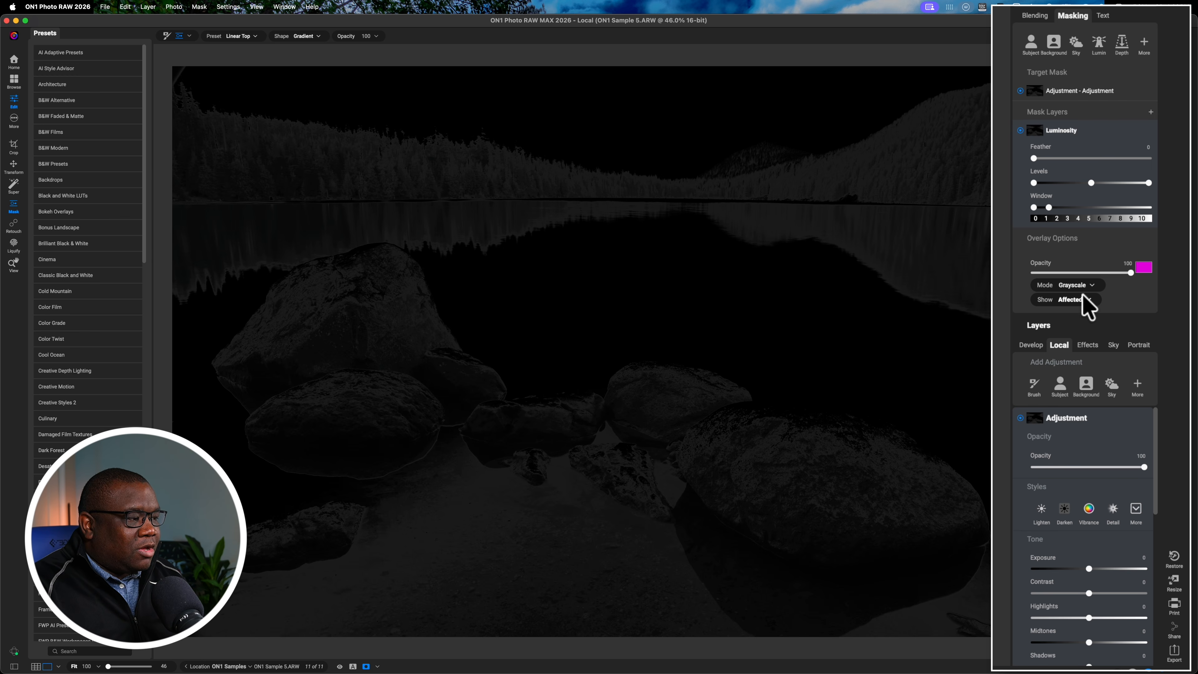
pyautogui.click(1074, 285)
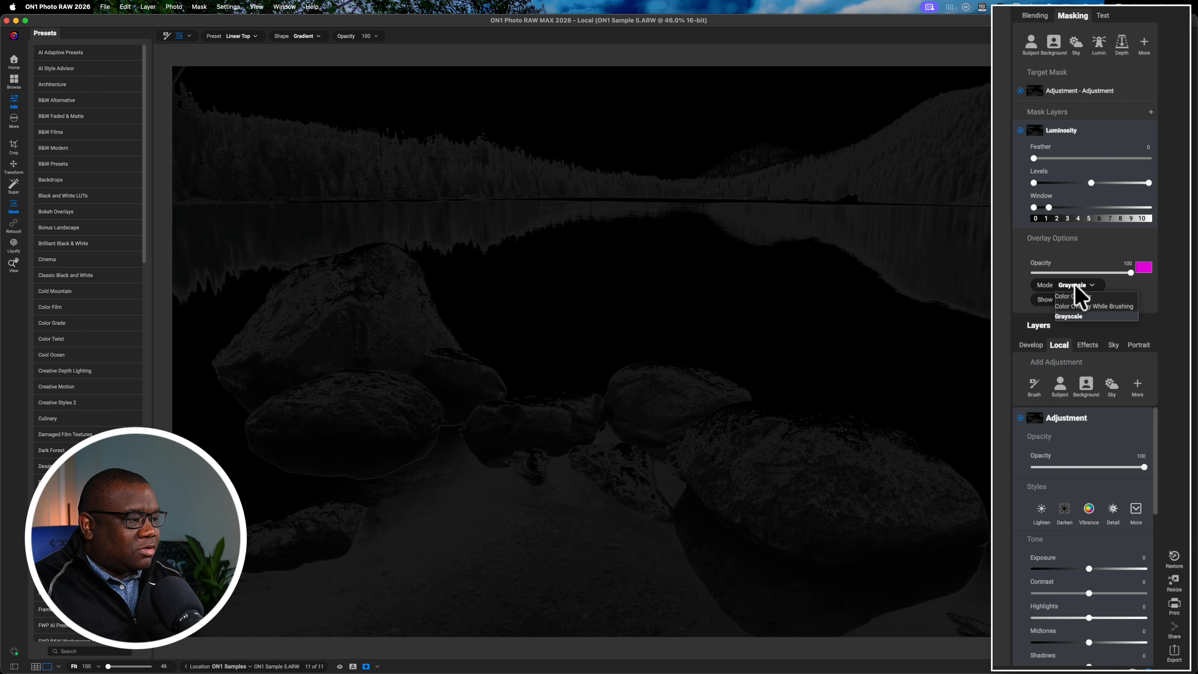
pyautogui.click(1076, 295)
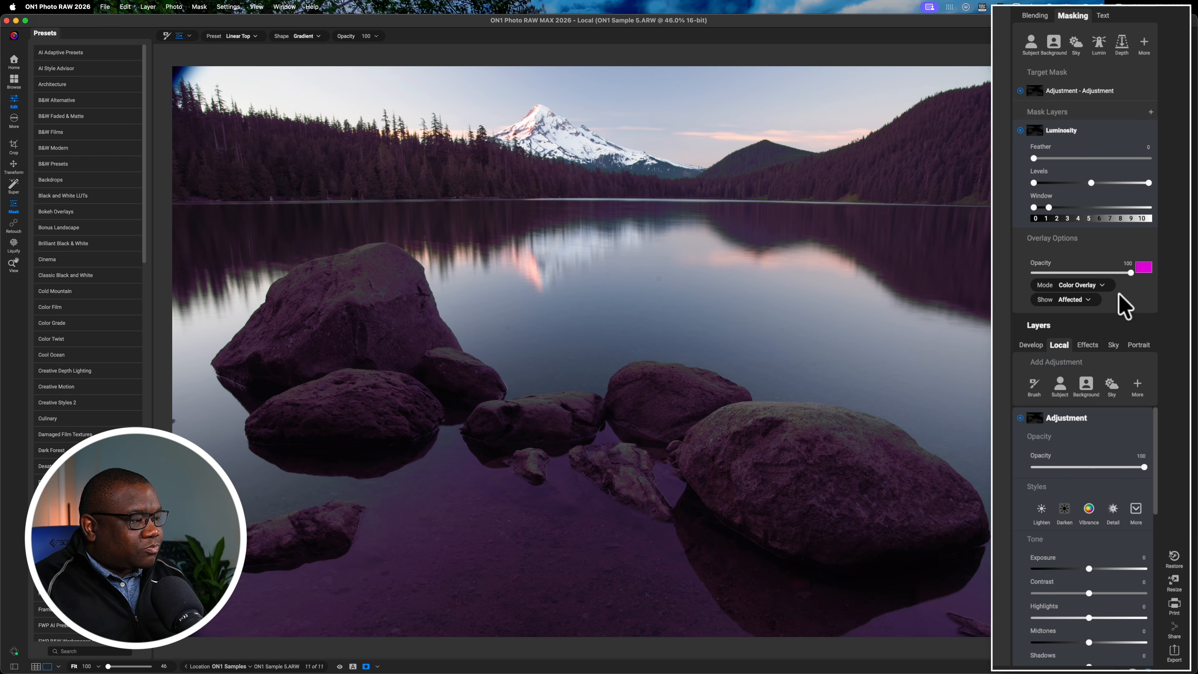
pyautogui.click(1048, 208)
pyautogui.moveTo(1049, 208); pyautogui.dragTo(1045, 208)
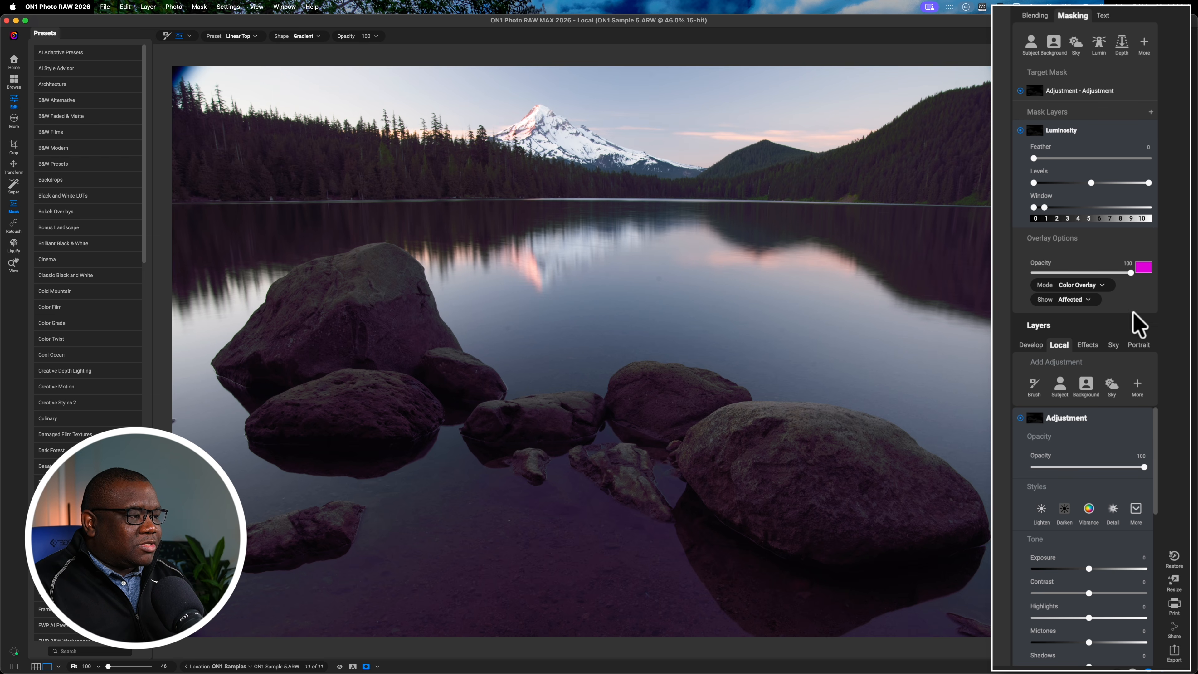
# - Compare the narrowed luminosity mask in Grayscale and Color Overlay modes, ending on Color Overlay
pyautogui.click(1090, 285)
pyautogui.click(1082, 324)
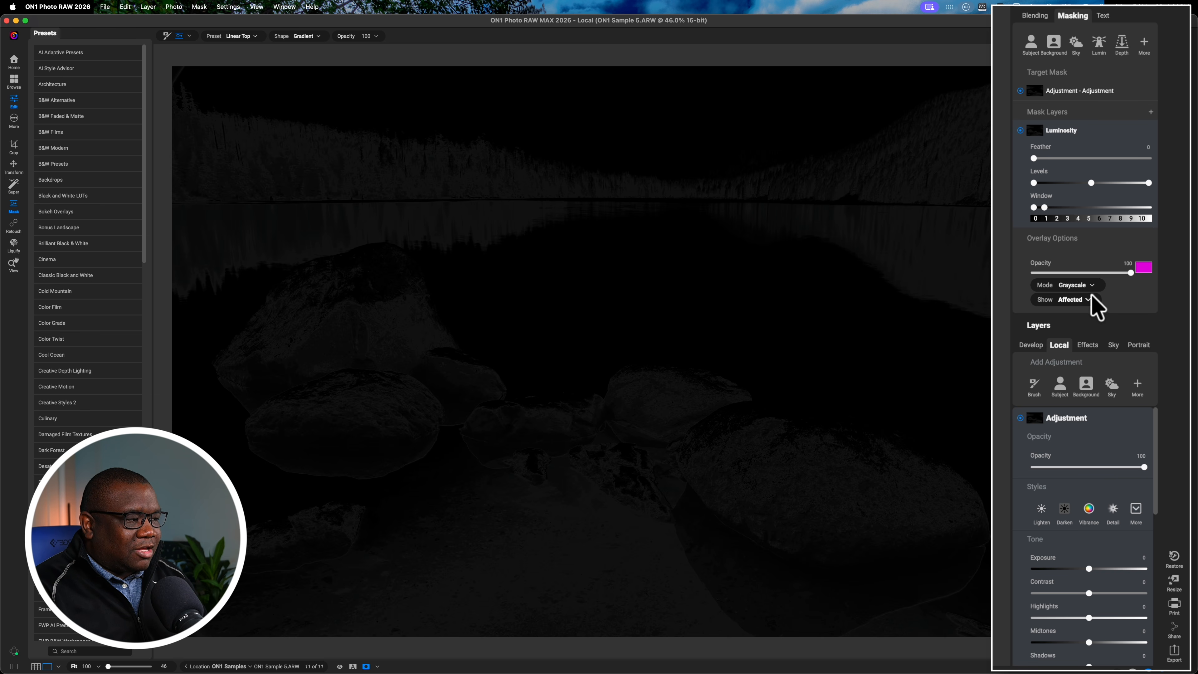
pyautogui.click(1083, 287)
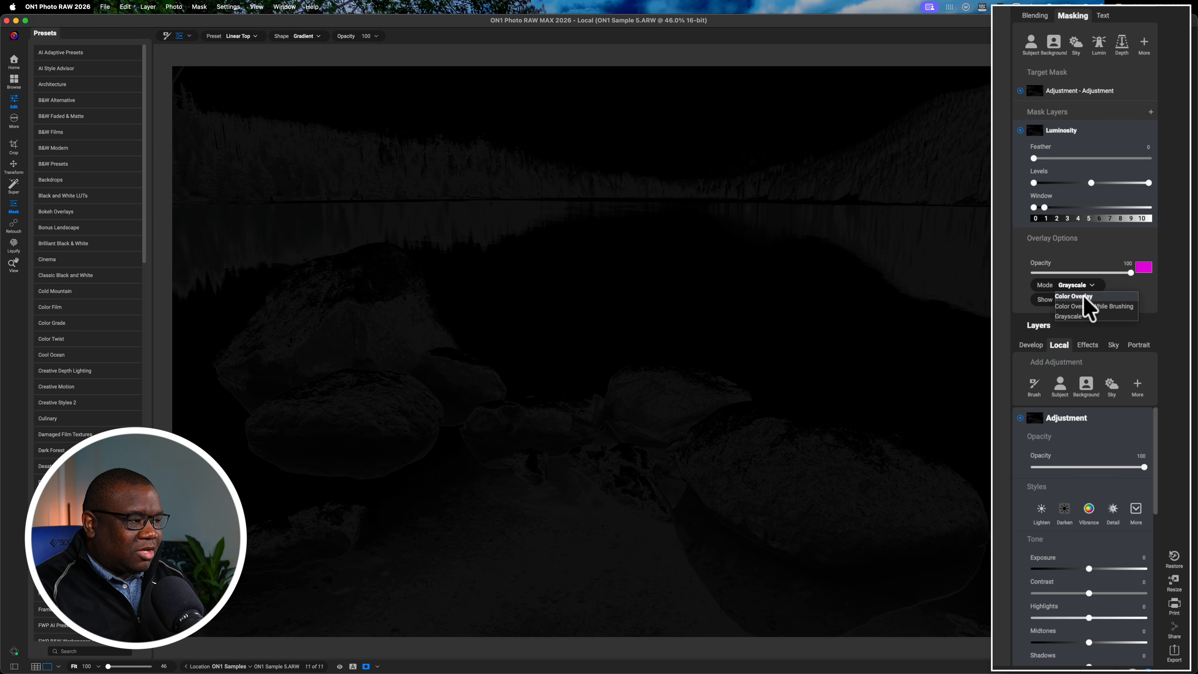
pyautogui.click(1080, 297)
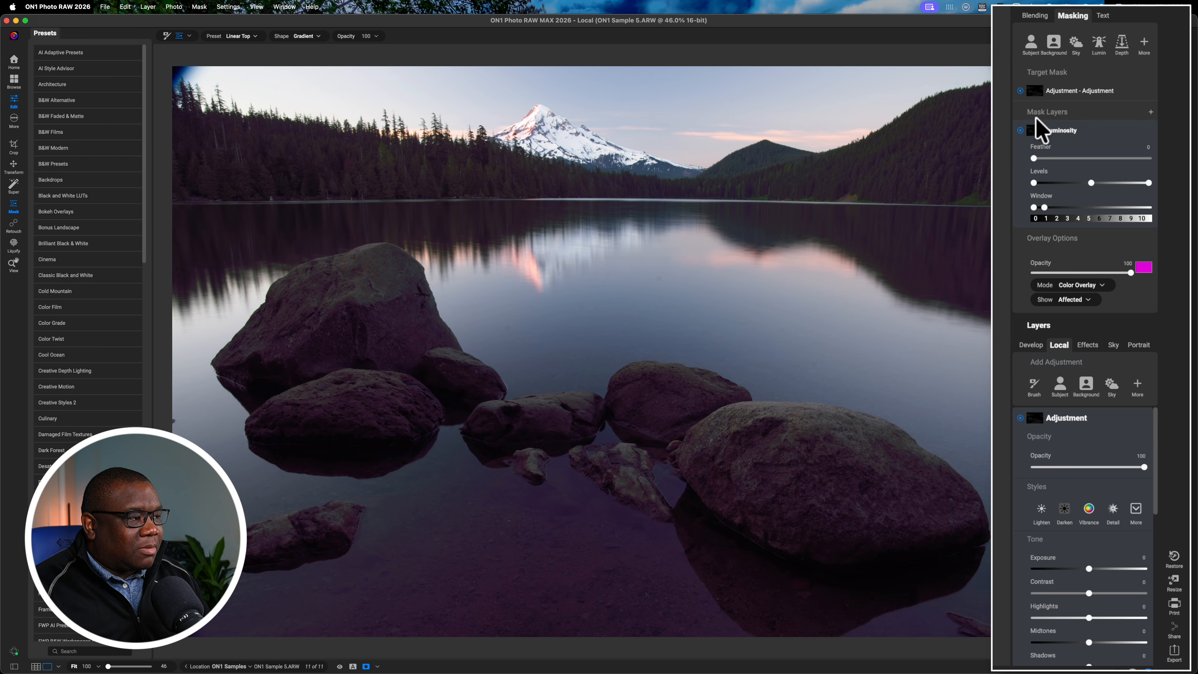
# - Add a brush mask layer above the luminosity mask and set its mode to Intersect
pyautogui.click(1150, 112)
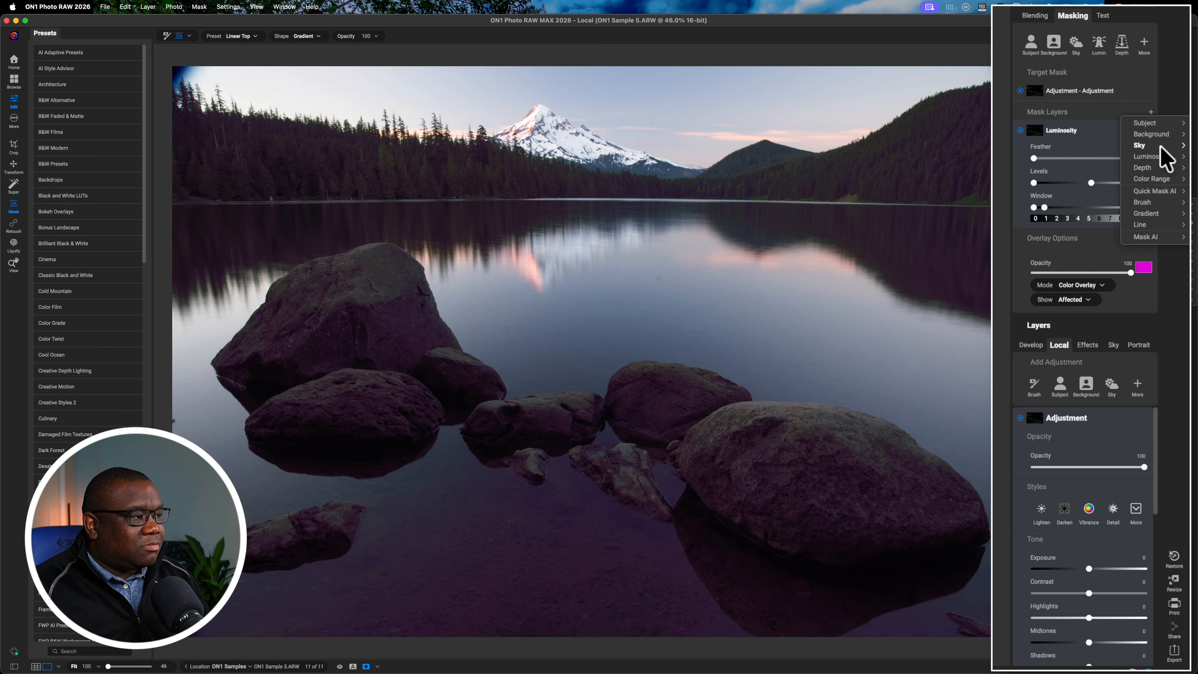
pyautogui.moveTo(1154, 213)
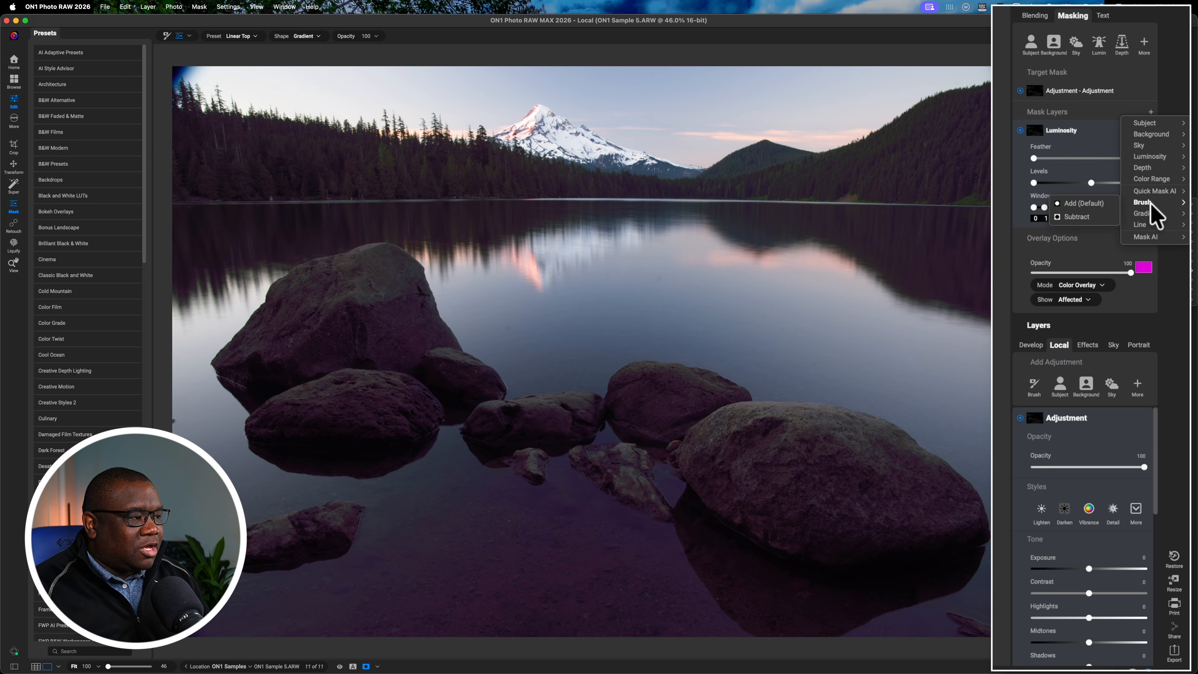
pyautogui.click(1089, 204)
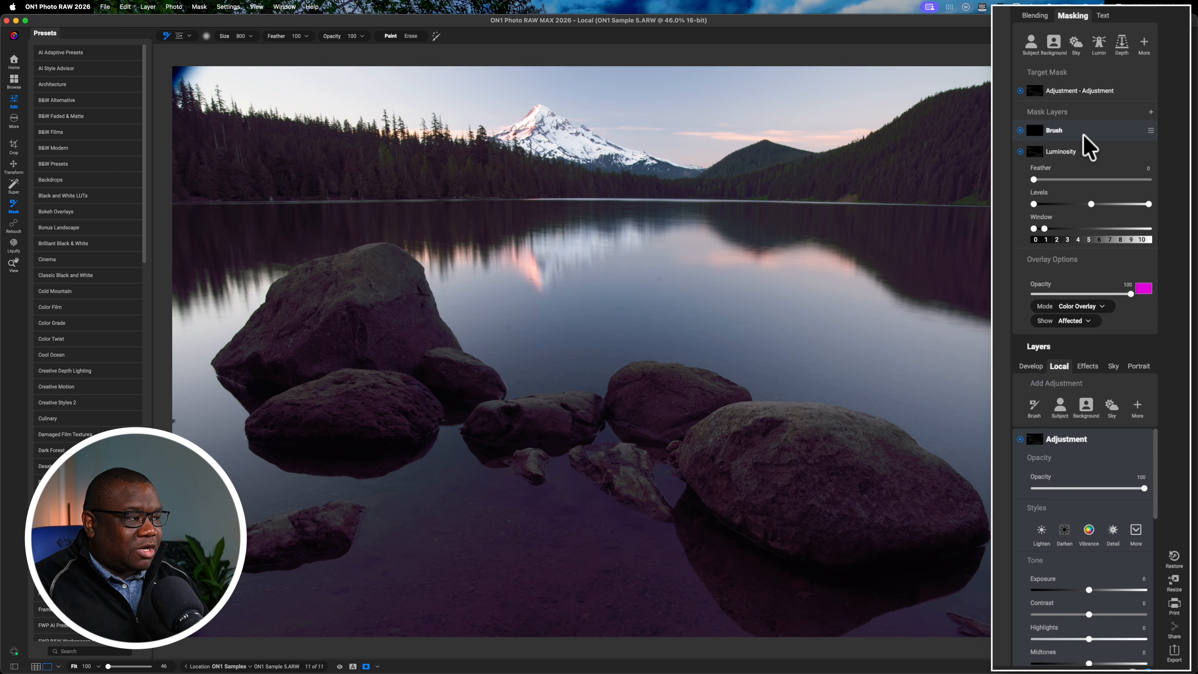
pyautogui.click(1151, 131)
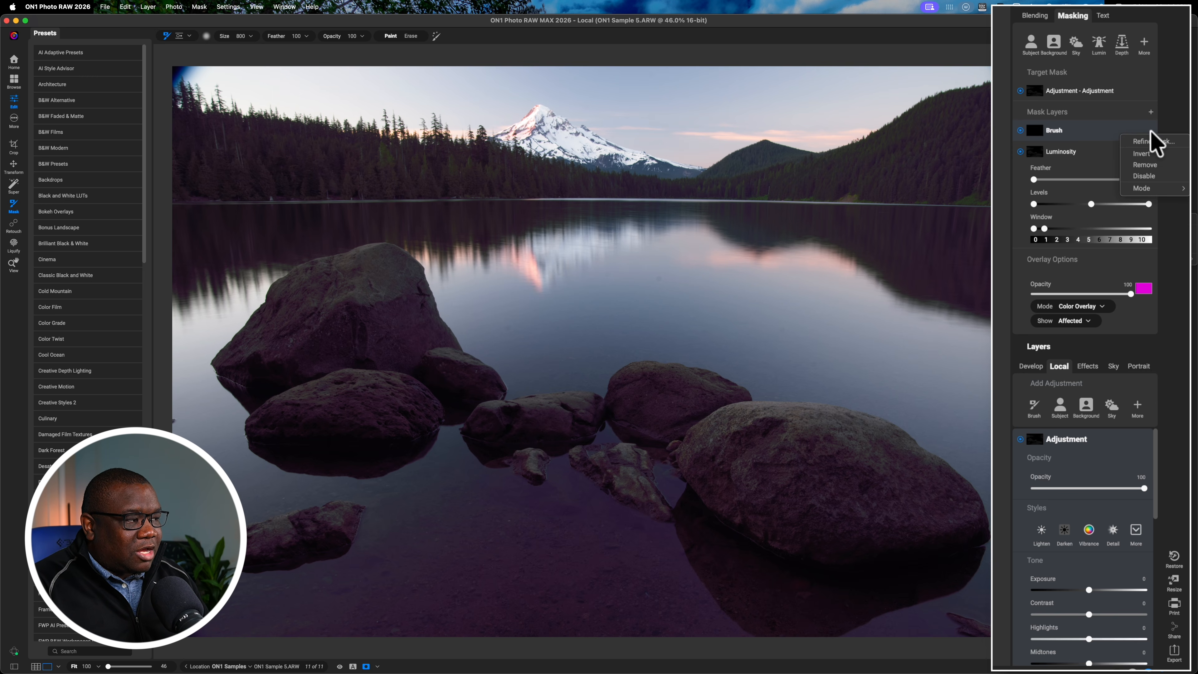
pyautogui.moveTo(1153, 189)
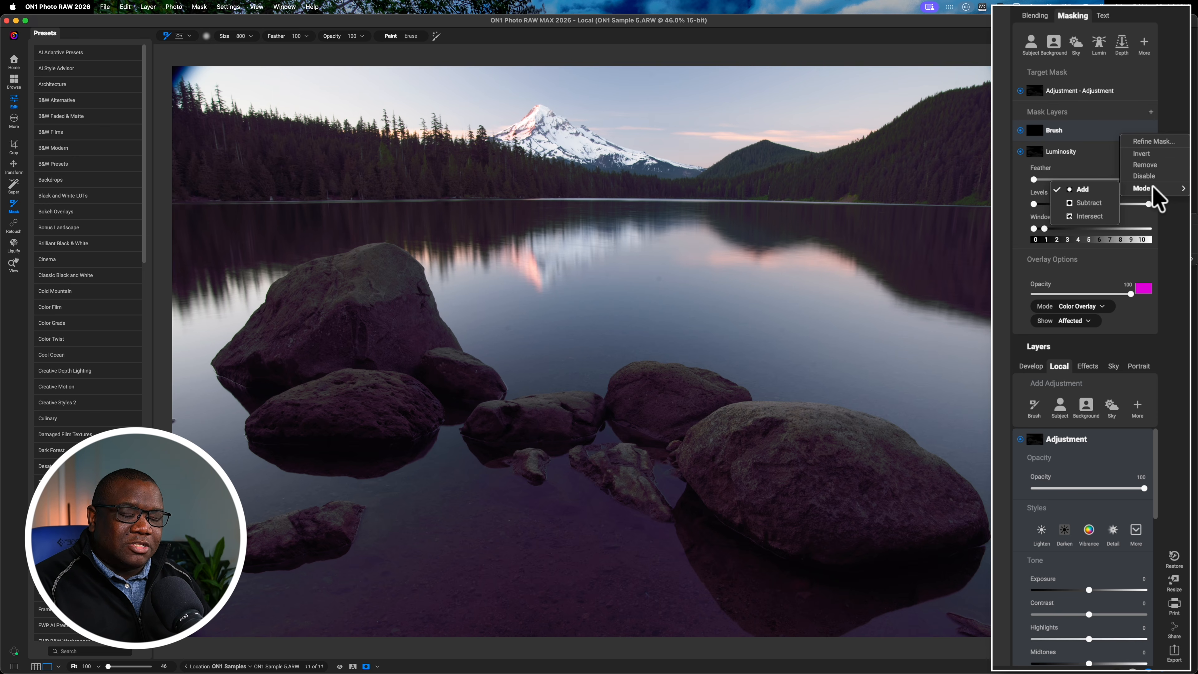
pyautogui.click(1082, 216)
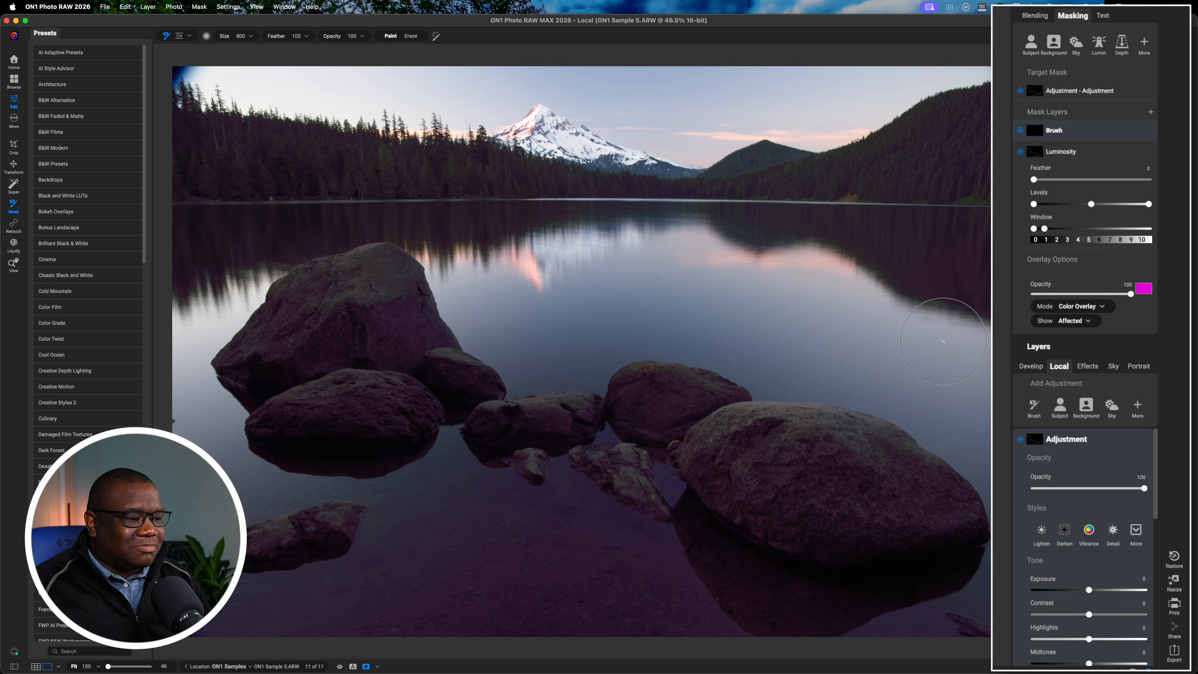
# - Paint the brush mask over the large right boulder, reduce the brush size to 400, and paint the smaller rock behind it
pyautogui.moveTo(913, 490)
pyautogui.mouseDown()
pyautogui.moveTo(961, 511)
pyautogui.moveTo(861, 522)
pyautogui.moveTo(813, 513)
pyautogui.moveTo(877, 482)
pyautogui.moveTo(830, 481)
pyautogui.moveTo(818, 505)
pyautogui.moveTo(793, 478)
pyautogui.moveTo(853, 437)
pyautogui.mouseUp()
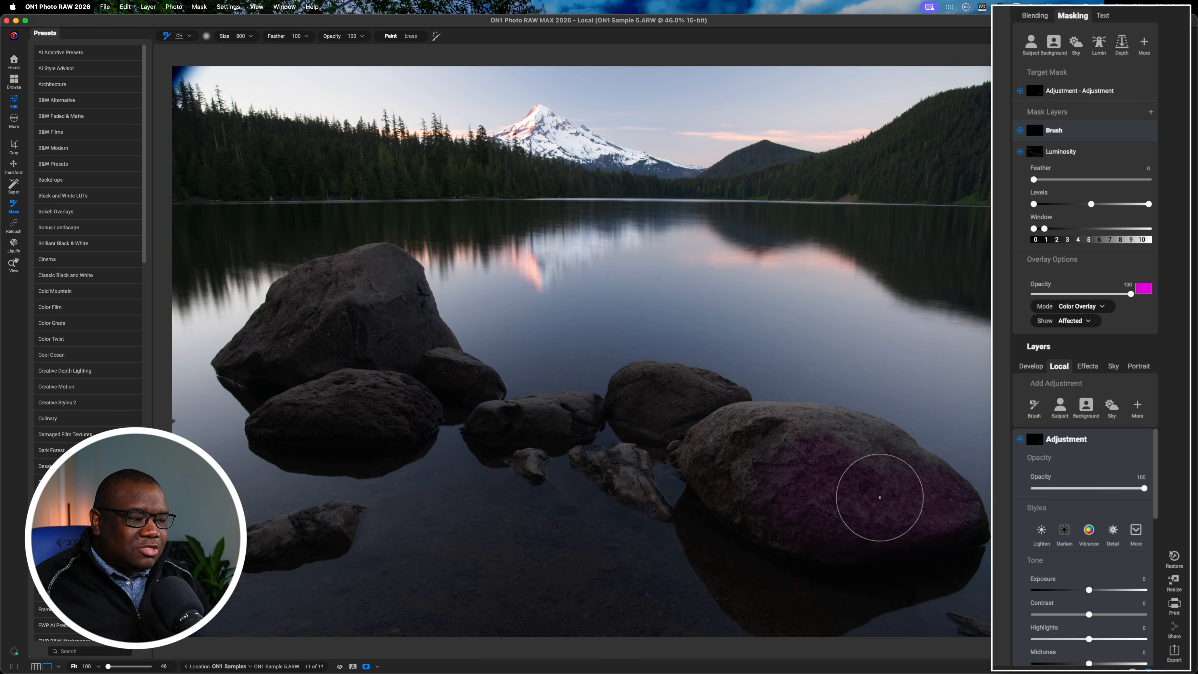
pyautogui.moveTo(813, 522)
pyautogui.mouseDown()
pyautogui.moveTo(719, 461)
pyautogui.moveTo(799, 472)
pyautogui.moveTo(792, 450)
pyautogui.moveTo(721, 446)
pyautogui.moveTo(710, 459)
pyautogui.moveTo(716, 481)
pyautogui.moveTo(692, 467)
pyautogui.moveTo(690, 447)
pyautogui.moveTo(747, 427)
pyautogui.moveTo(713, 446)
pyautogui.moveTo(756, 488)
pyautogui.moveTo(826, 505)
pyautogui.moveTo(718, 459)
pyautogui.moveTo(832, 508)
pyautogui.mouseUp()
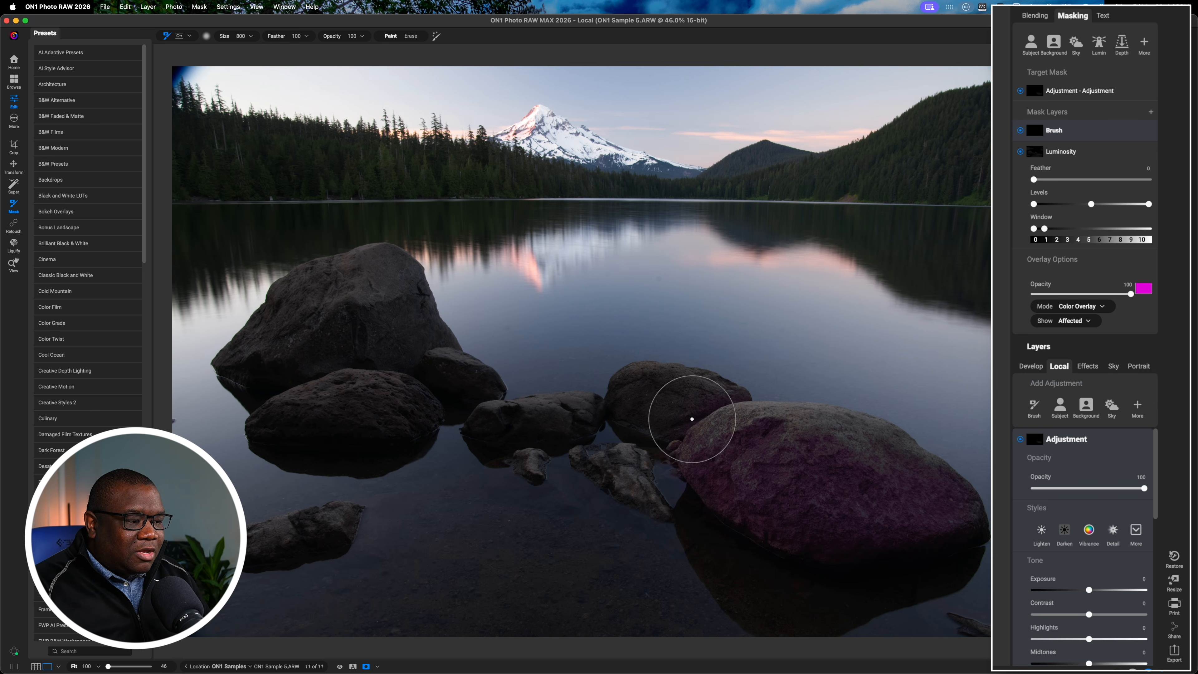
pyautogui.press('[')
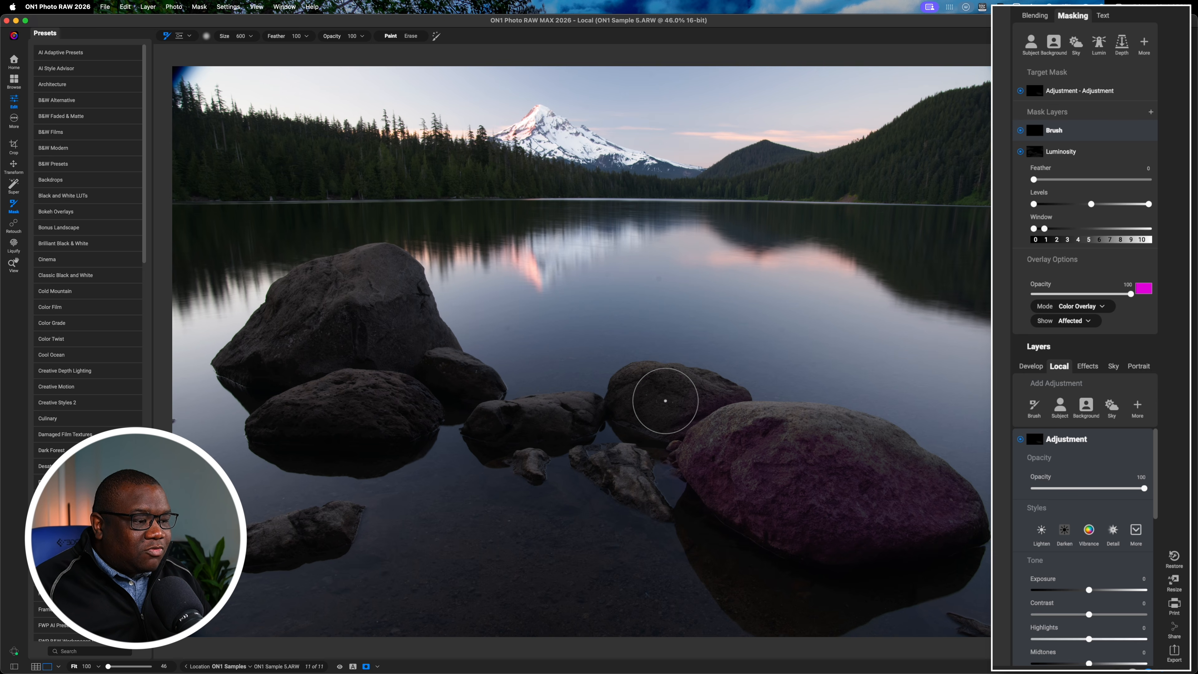
pyautogui.press('[')
pyautogui.press('[')
pyautogui.press('[')
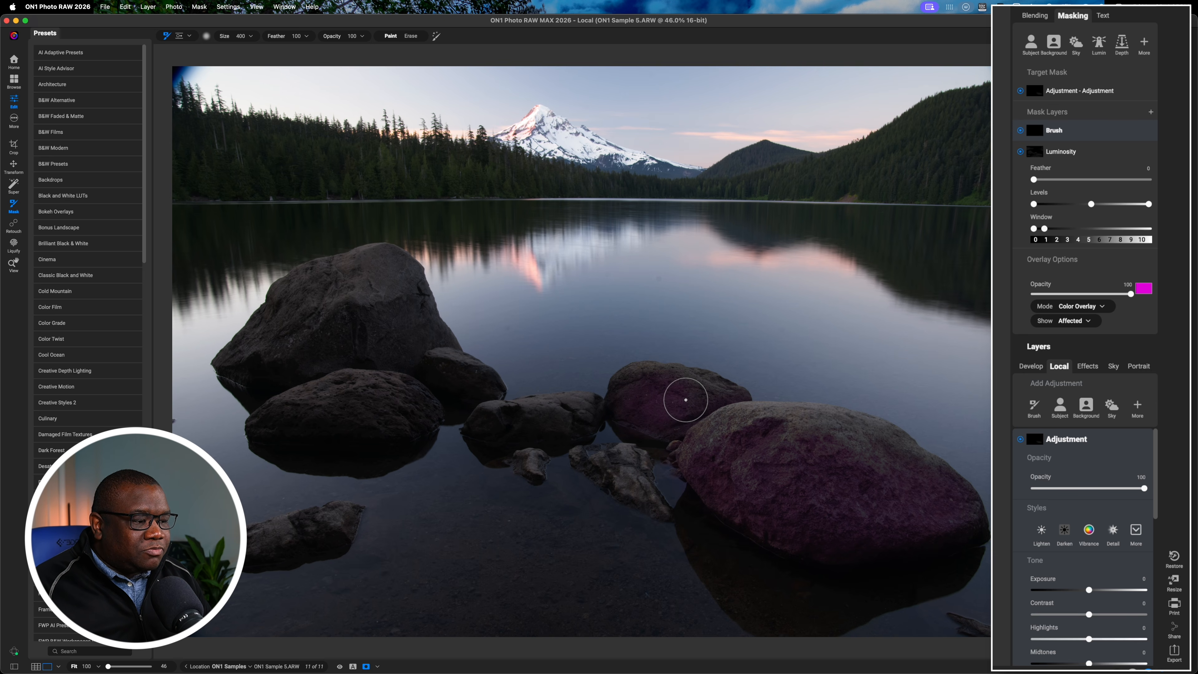
pyautogui.moveTo(685, 399)
pyautogui.mouseDown()
pyautogui.moveTo(712, 405)
pyautogui.moveTo(661, 428)
pyautogui.moveTo(631, 420)
pyautogui.moveTo(660, 432)
pyautogui.moveTo(629, 409)
pyautogui.moveTo(635, 385)
pyautogui.moveTo(617, 411)
pyautogui.moveTo(633, 383)
pyautogui.moveTo(627, 404)
pyautogui.moveTo(642, 423)
pyautogui.moveTo(688, 428)
pyautogui.moveTo(696, 416)
pyautogui.moveTo(683, 429)
pyautogui.moveTo(711, 462)
pyautogui.mouseUp()
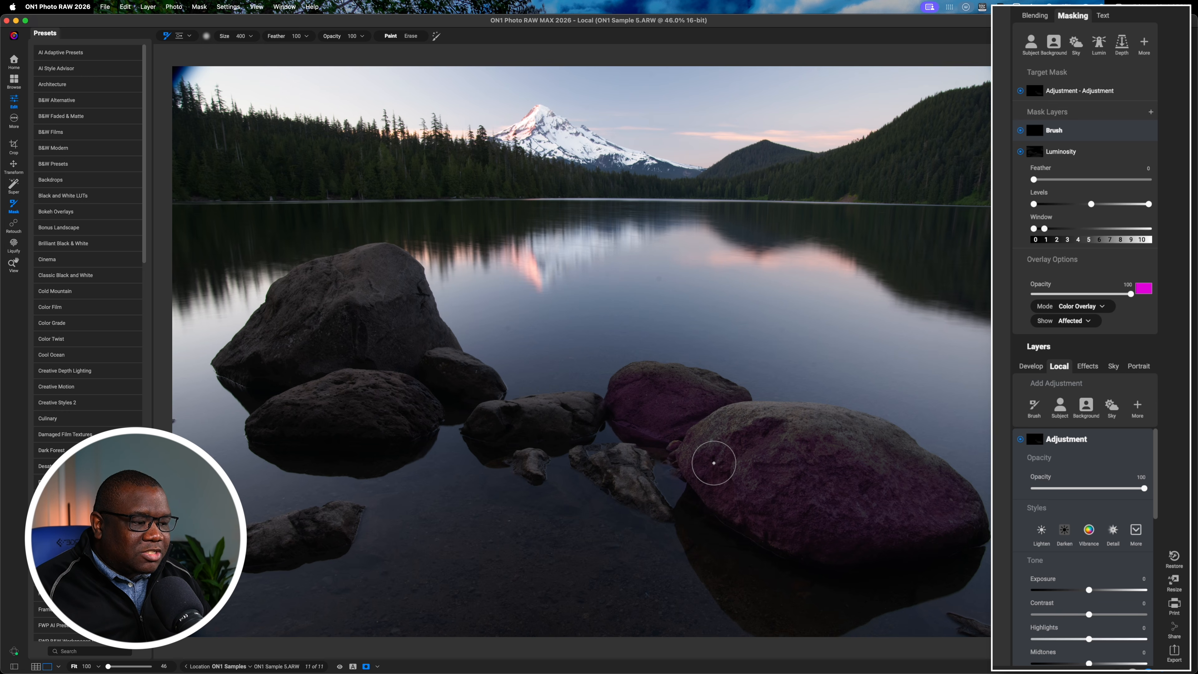
# - Paint the brush mask over the middle rock with a smaller brush, and over the left-hand rocks with the size at 500
pyautogui.press('[')
pyautogui.moveTo(565, 413)
pyautogui.mouseDown()
pyautogui.moveTo(479, 417)
pyautogui.moveTo(564, 422)
pyautogui.moveTo(599, 407)
pyautogui.moveTo(582, 426)
pyautogui.moveTo(548, 424)
pyautogui.moveTo(598, 402)
pyautogui.moveTo(483, 416)
pyautogui.moveTo(535, 428)
pyautogui.moveTo(592, 418)
pyautogui.moveTo(566, 430)
pyautogui.mouseUp()
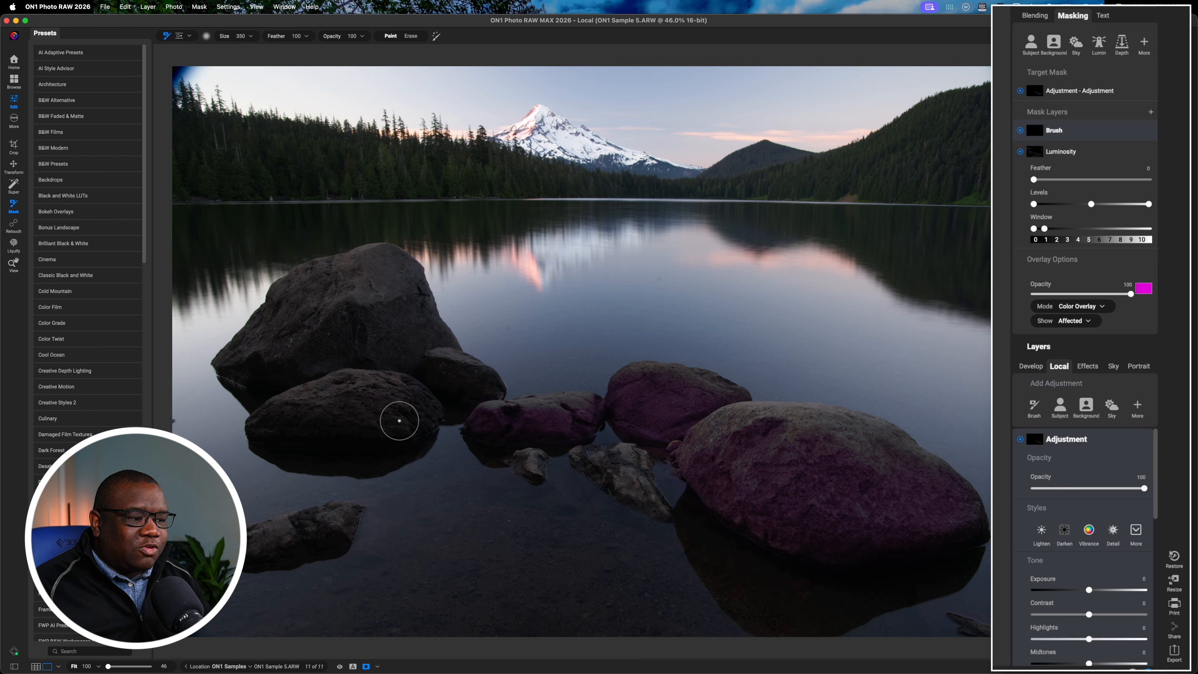
pyautogui.press(']')
pyautogui.press(']')
pyautogui.press(']')
pyautogui.moveTo(417, 407)
pyautogui.mouseDown()
pyautogui.moveTo(270, 417)
pyautogui.moveTo(426, 403)
pyautogui.moveTo(292, 411)
pyautogui.moveTo(364, 389)
pyautogui.moveTo(402, 395)
pyautogui.moveTo(289, 409)
pyautogui.moveTo(359, 386)
pyautogui.moveTo(408, 406)
pyautogui.moveTo(425, 387)
pyautogui.moveTo(402, 337)
pyautogui.moveTo(325, 355)
pyautogui.moveTo(399, 320)
pyautogui.moveTo(410, 321)
pyautogui.moveTo(402, 353)
pyautogui.moveTo(418, 317)
pyautogui.moveTo(448, 356)
pyautogui.moveTo(431, 336)
pyautogui.moveTo(422, 358)
pyautogui.moveTo(400, 356)
pyautogui.moveTo(423, 374)
pyautogui.moveTo(489, 384)
pyautogui.moveTo(426, 390)
pyautogui.moveTo(486, 382)
pyautogui.moveTo(393, 336)
pyautogui.moveTo(323, 360)
pyautogui.moveTo(431, 378)
pyautogui.mouseUp()
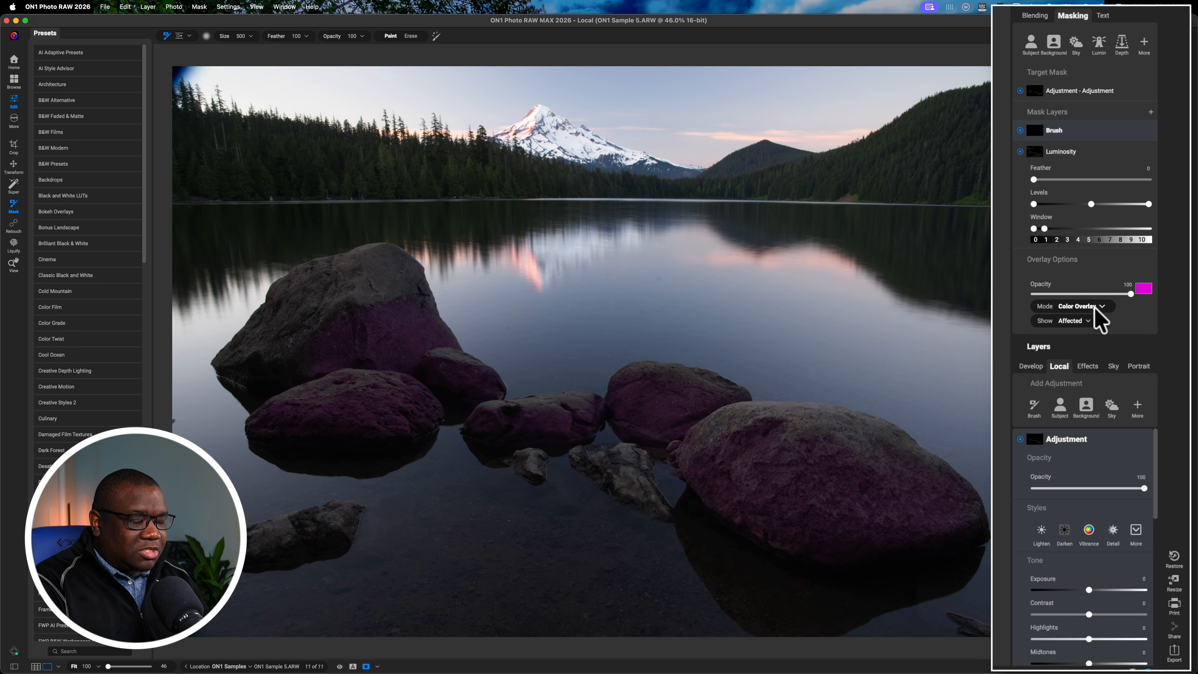
# - With the mask overlay hidden, set the adjustment's Shadows to 85 and widen the luminosity mask's Window upper limit to about 2
pyautogui.scroll(-3, 1110, 460)
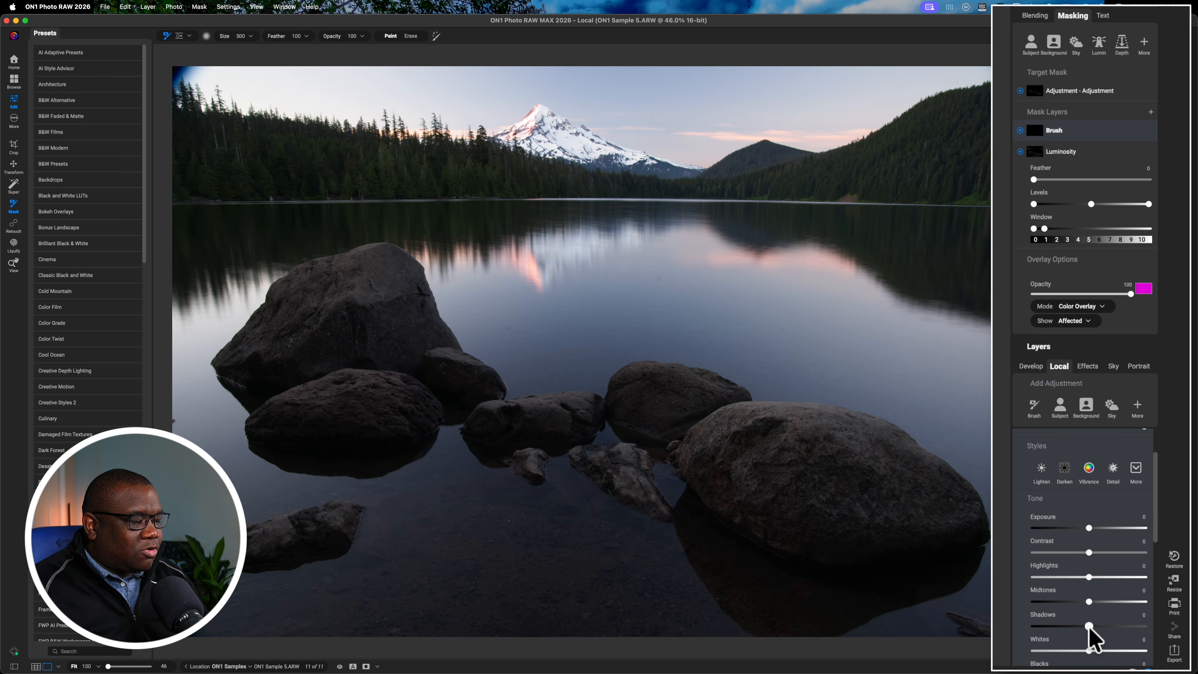
pyautogui.moveTo(1089, 627); pyautogui.dragTo(1135, 628)
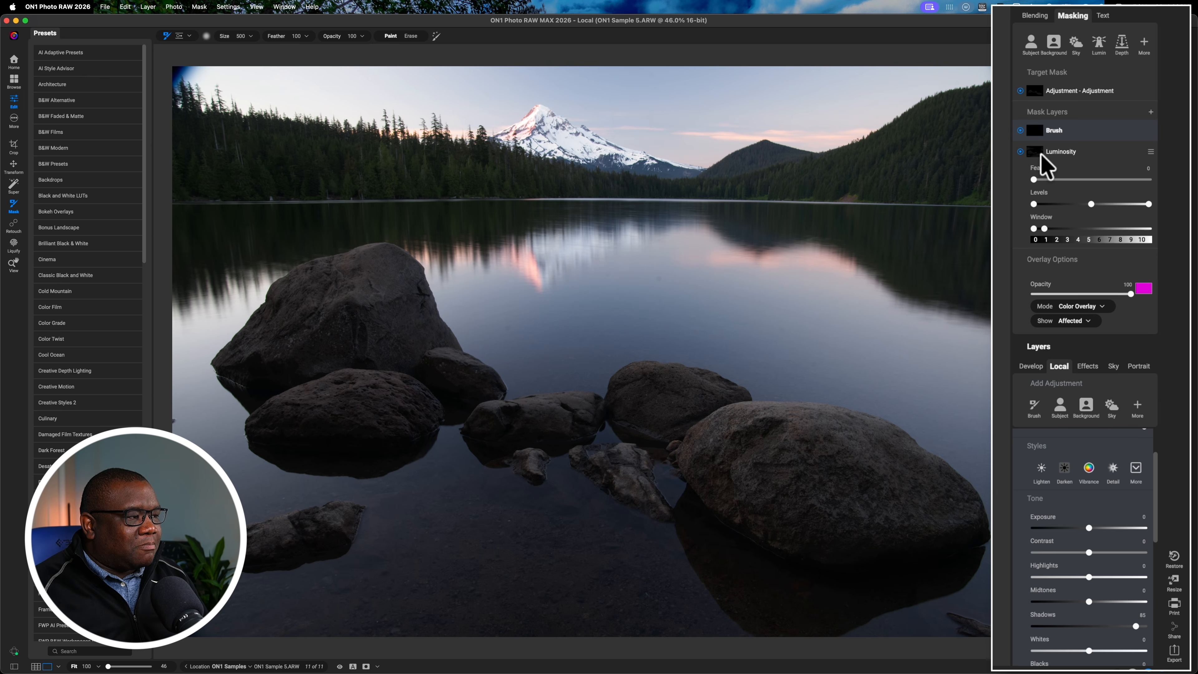
pyautogui.click(1076, 153)
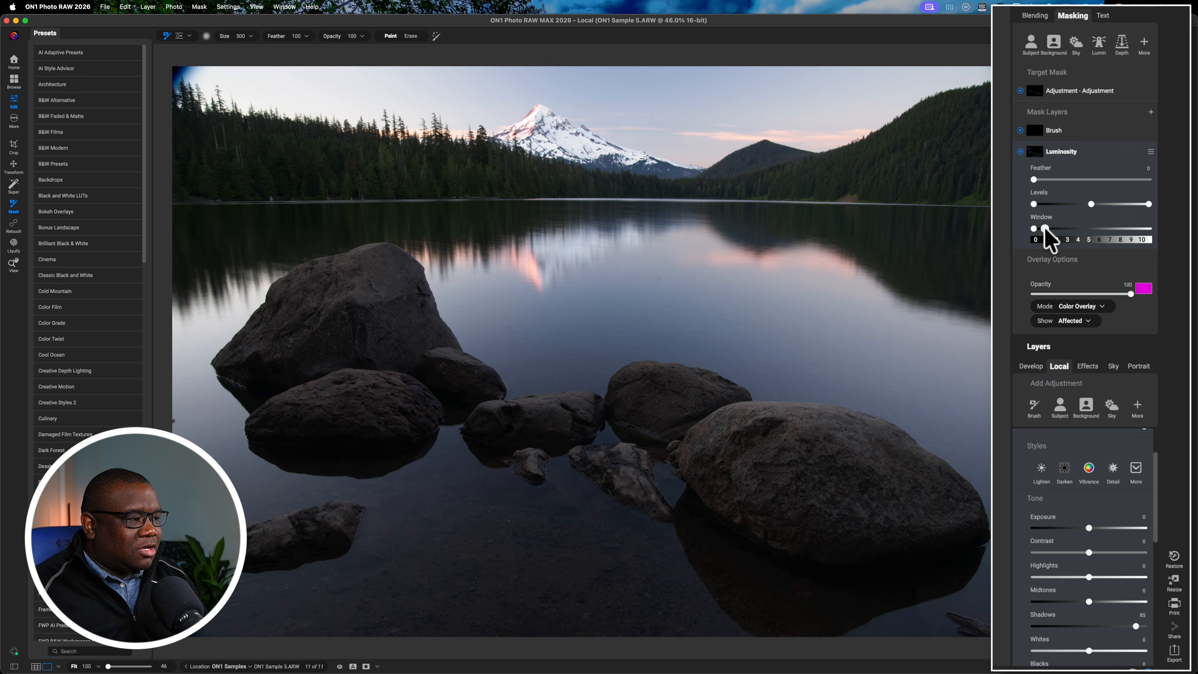
pyautogui.click(1043, 229)
pyautogui.moveTo(1047, 228); pyautogui.dragTo(1060, 229)
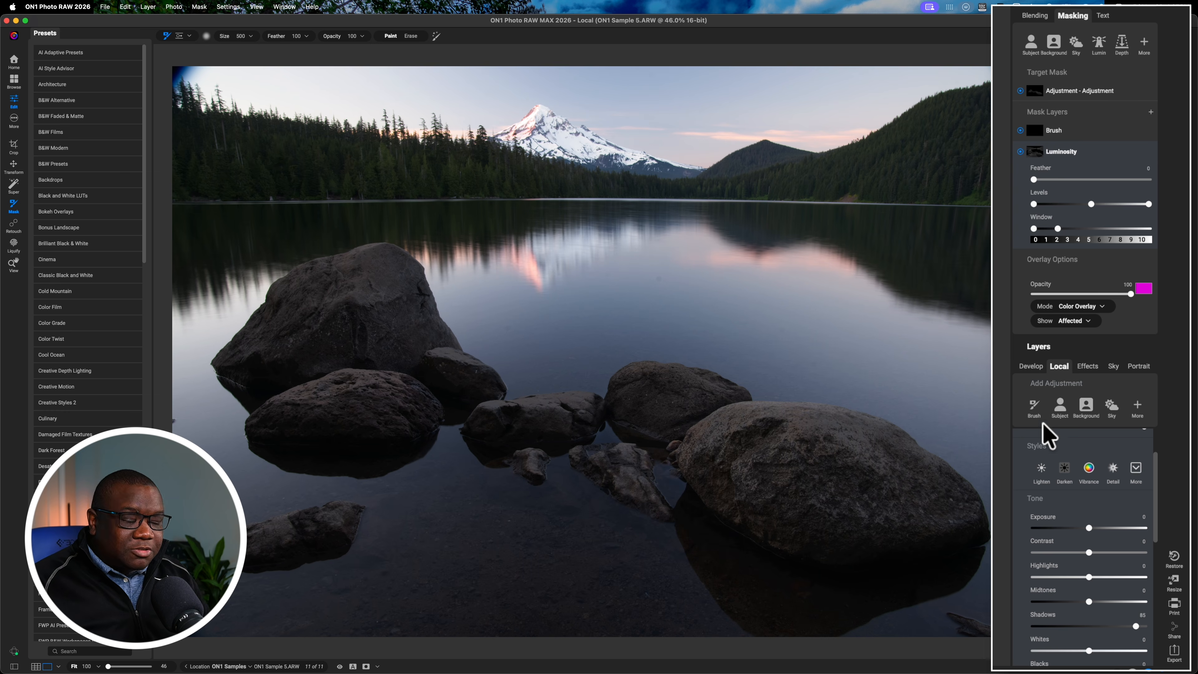
# - Turn the local adjustment off and on twice to compare the rocks before and after
pyautogui.moveTo(1158, 481); pyautogui.dragTo(1159, 445)
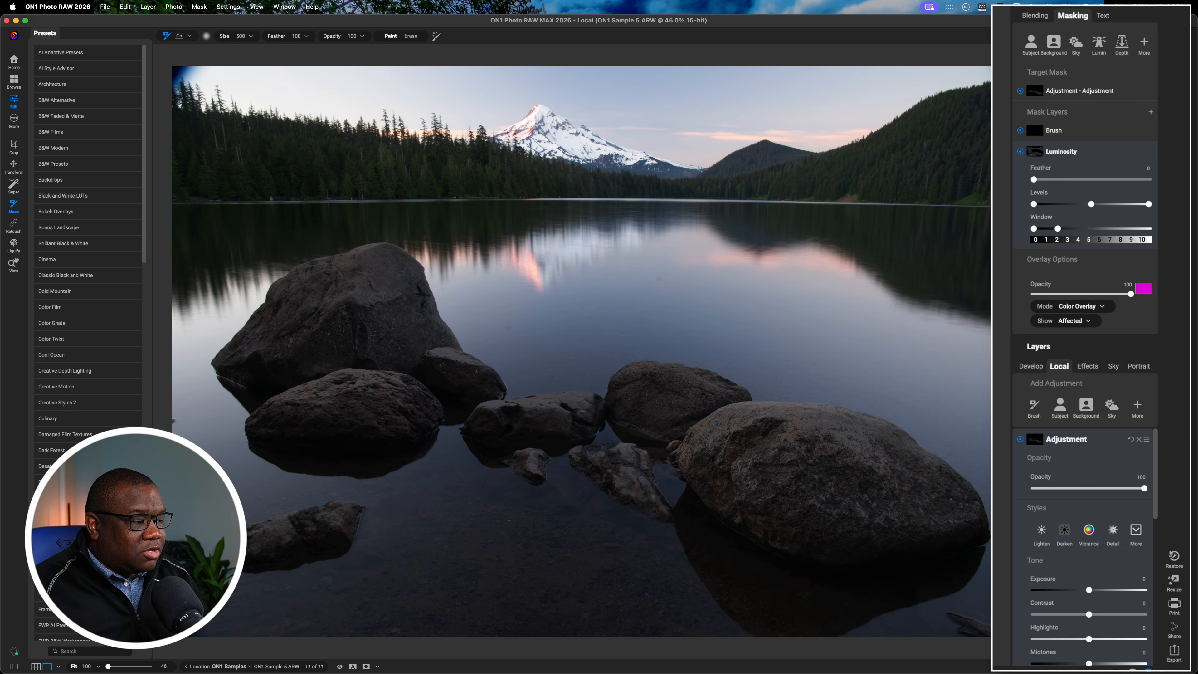
pyautogui.click(1020, 440)
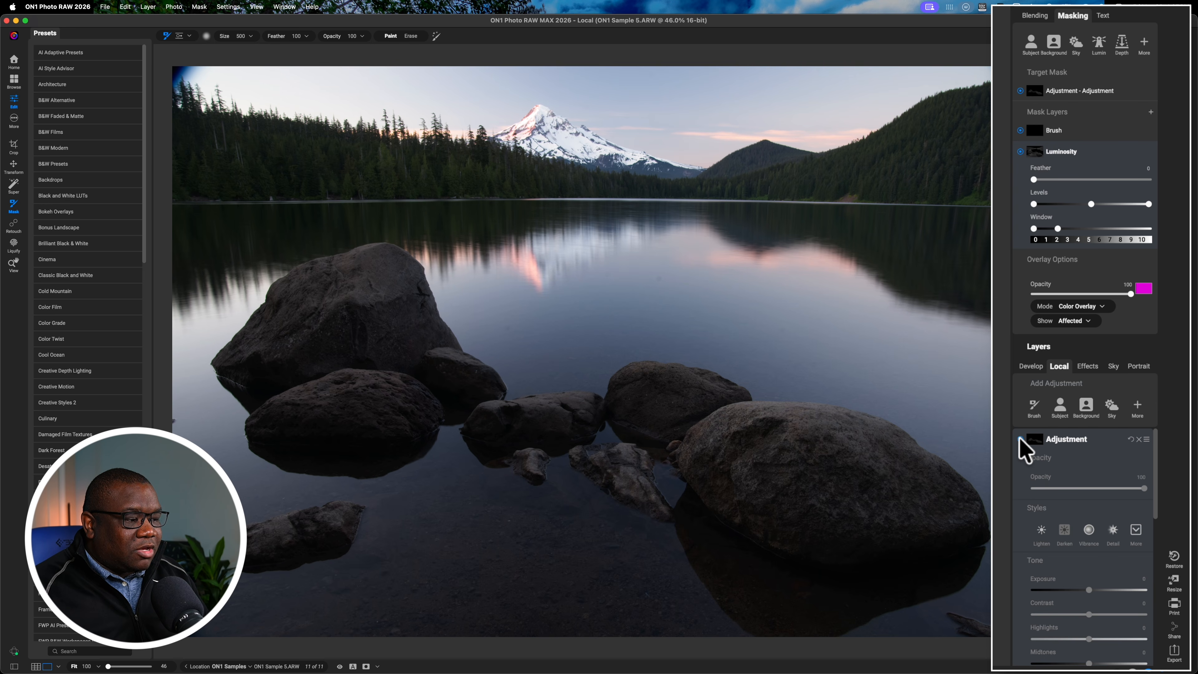
pyautogui.click(1019, 440)
pyautogui.click(1020, 440)
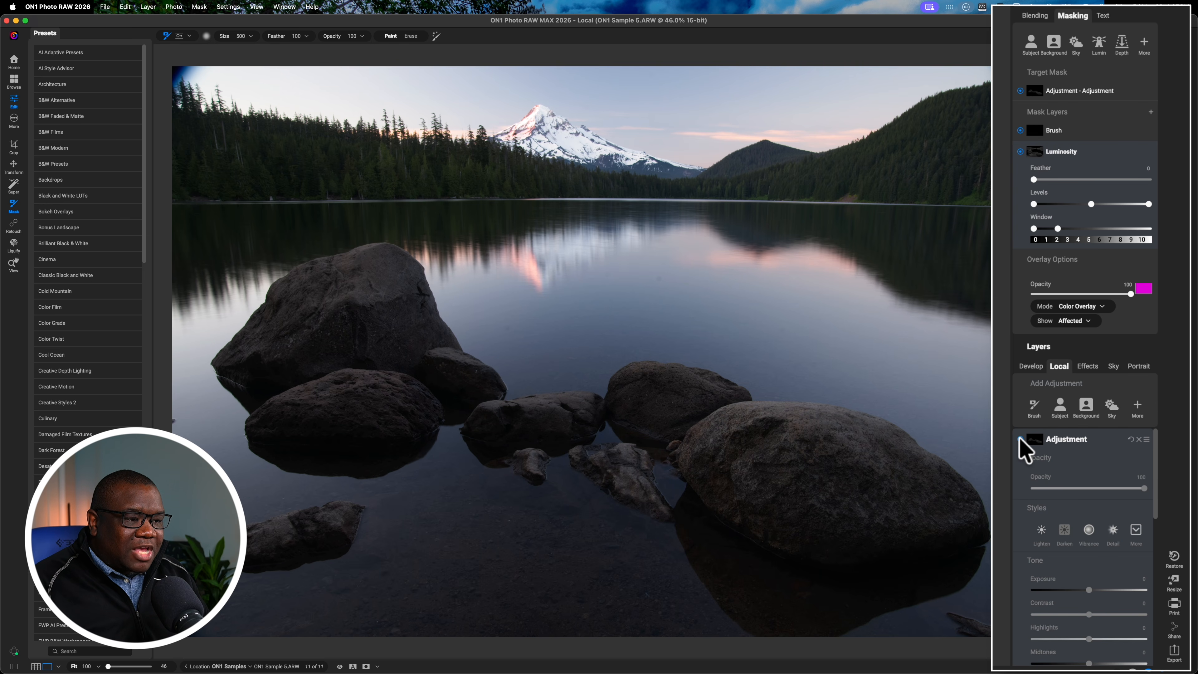
pyautogui.click(1020, 439)
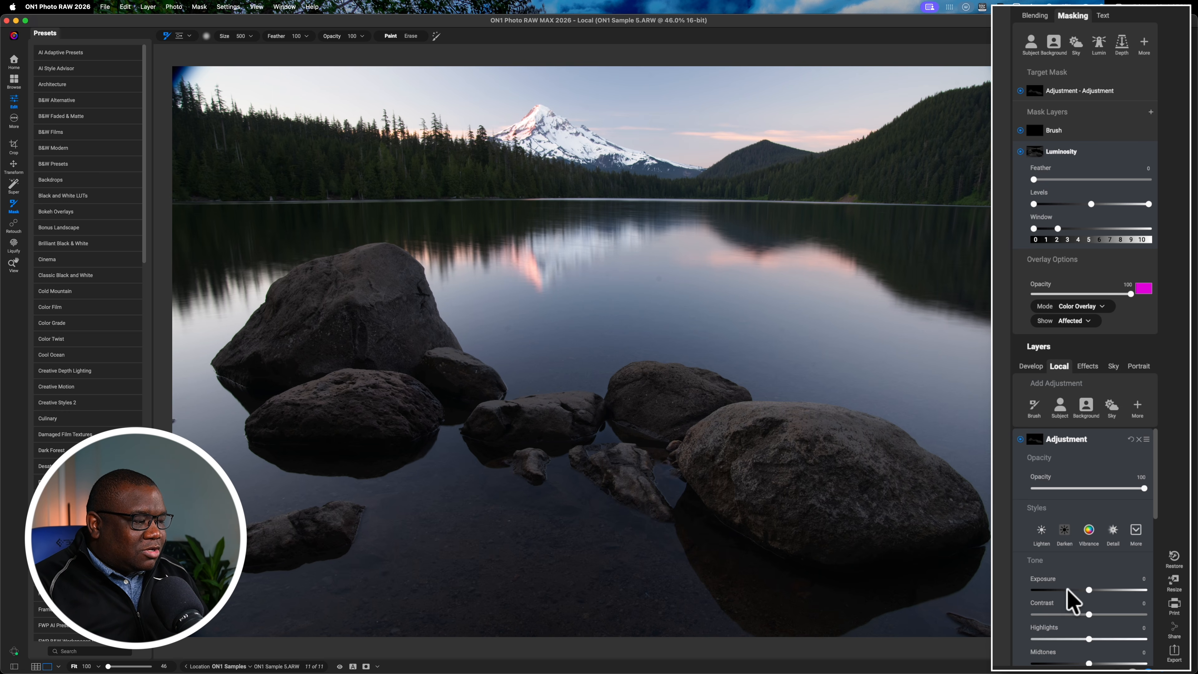
# - Set the luminosity mask's Feather to 71 with Exposure exaggerated at 4.65, and bring Exposure down to 1.2
pyautogui.moveTo(1089, 590); pyautogui.dragTo(1140, 590)
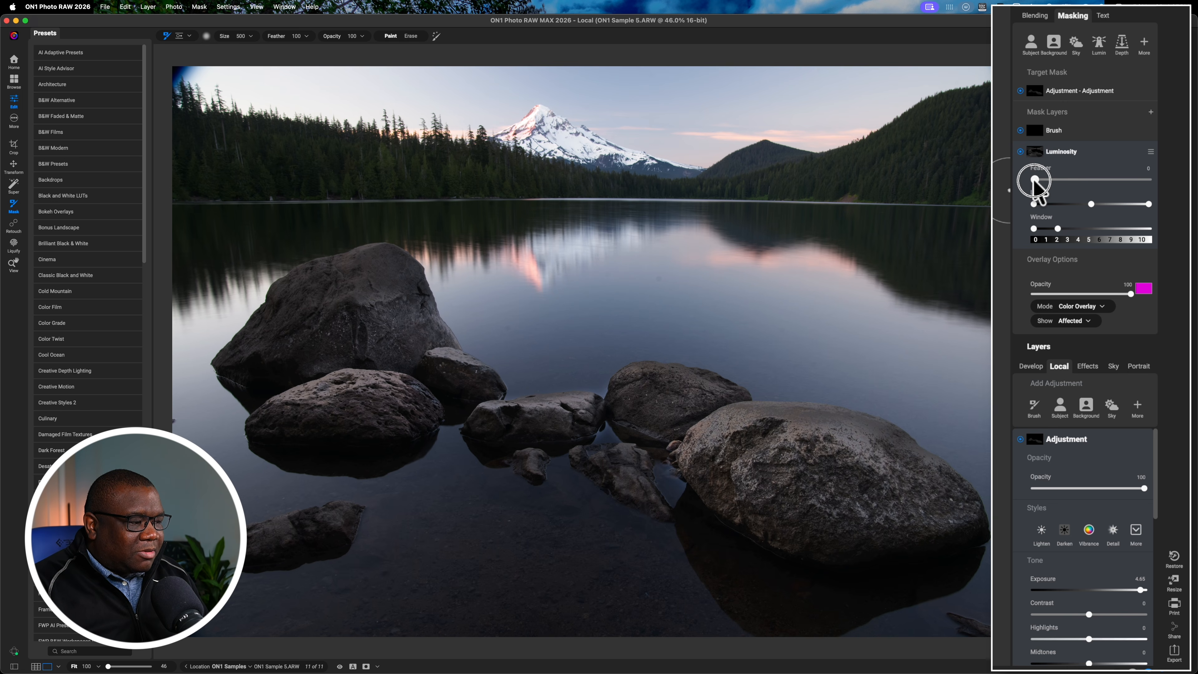
pyautogui.moveTo(1034, 179); pyautogui.dragTo(1115, 180)
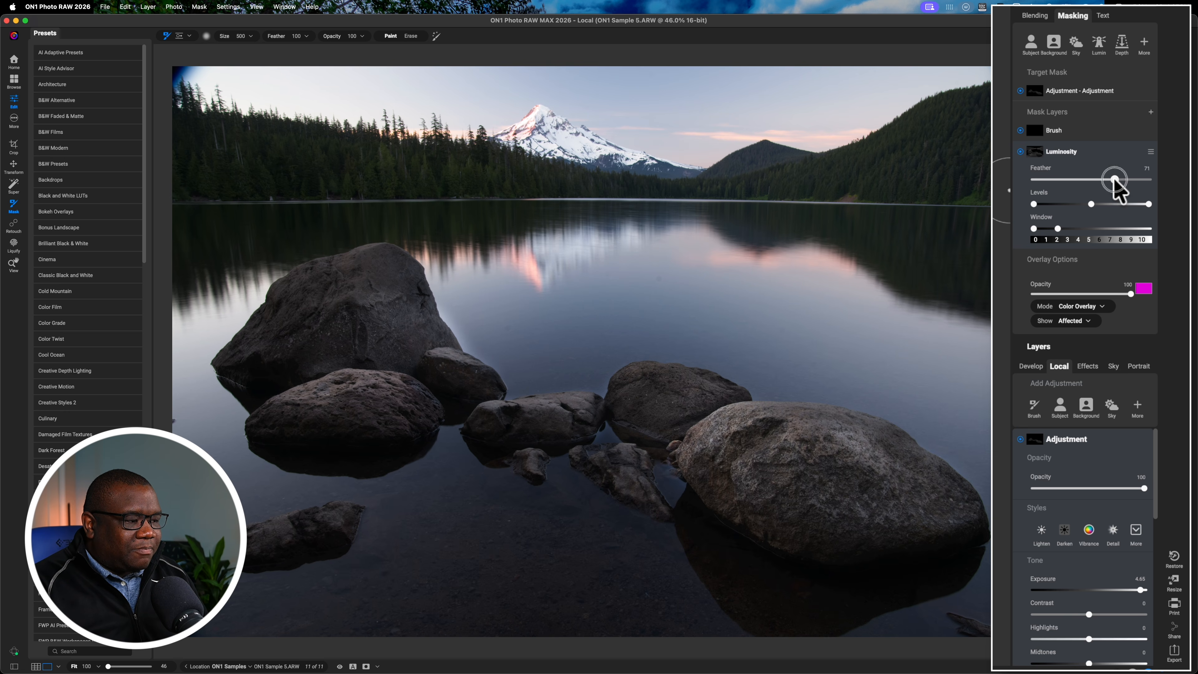
pyautogui.moveTo(1138, 590); pyautogui.dragTo(1092, 590)
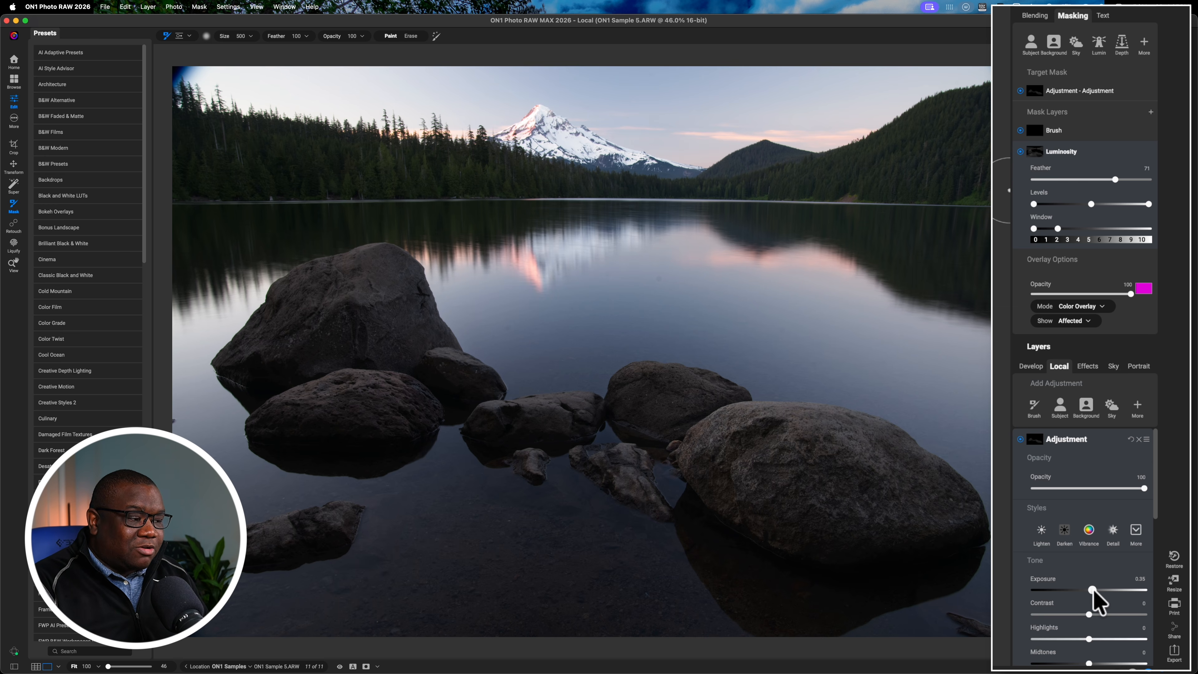
pyautogui.moveTo(1094, 591); pyautogui.dragTo(1102, 591)
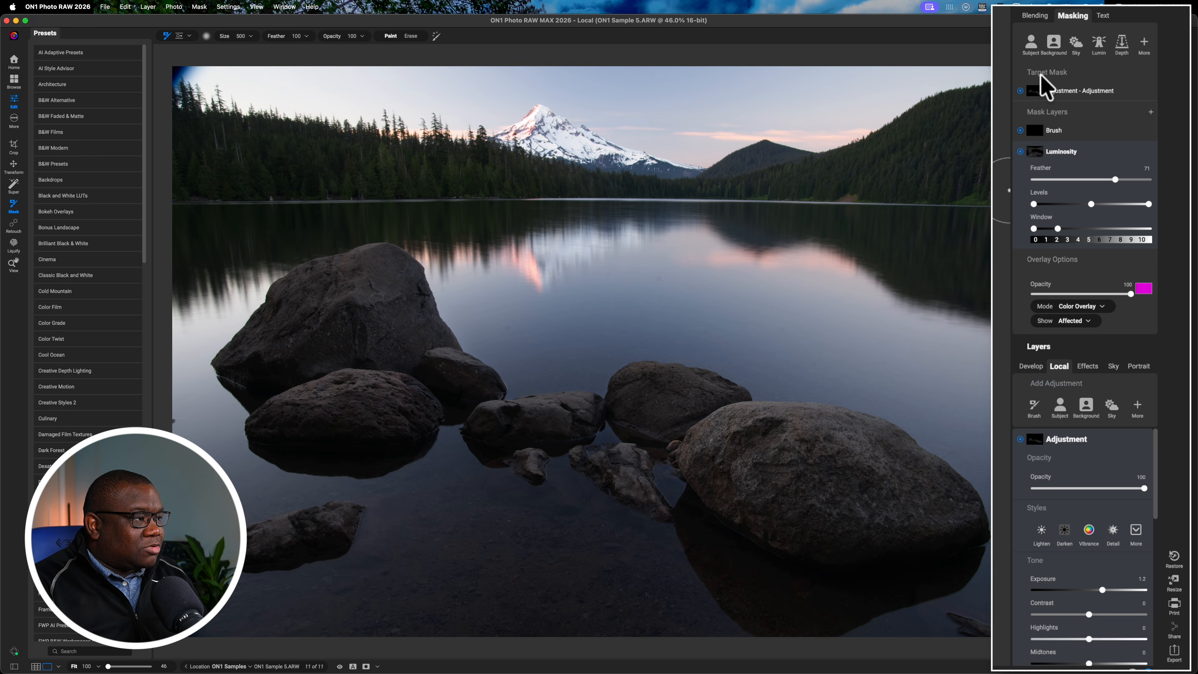
# - Collapse the masking controls and set the local adjustment's Structure to 44
pyautogui.click(1069, 19)
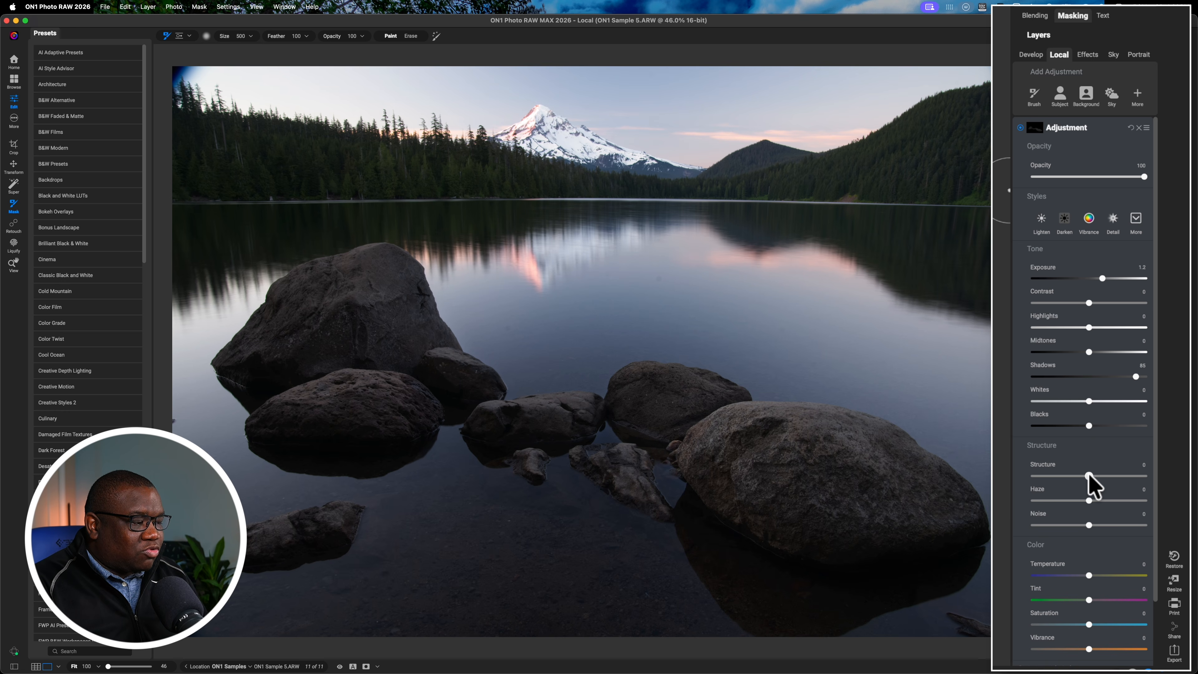
pyautogui.moveTo(1089, 476); pyautogui.dragTo(1113, 475)
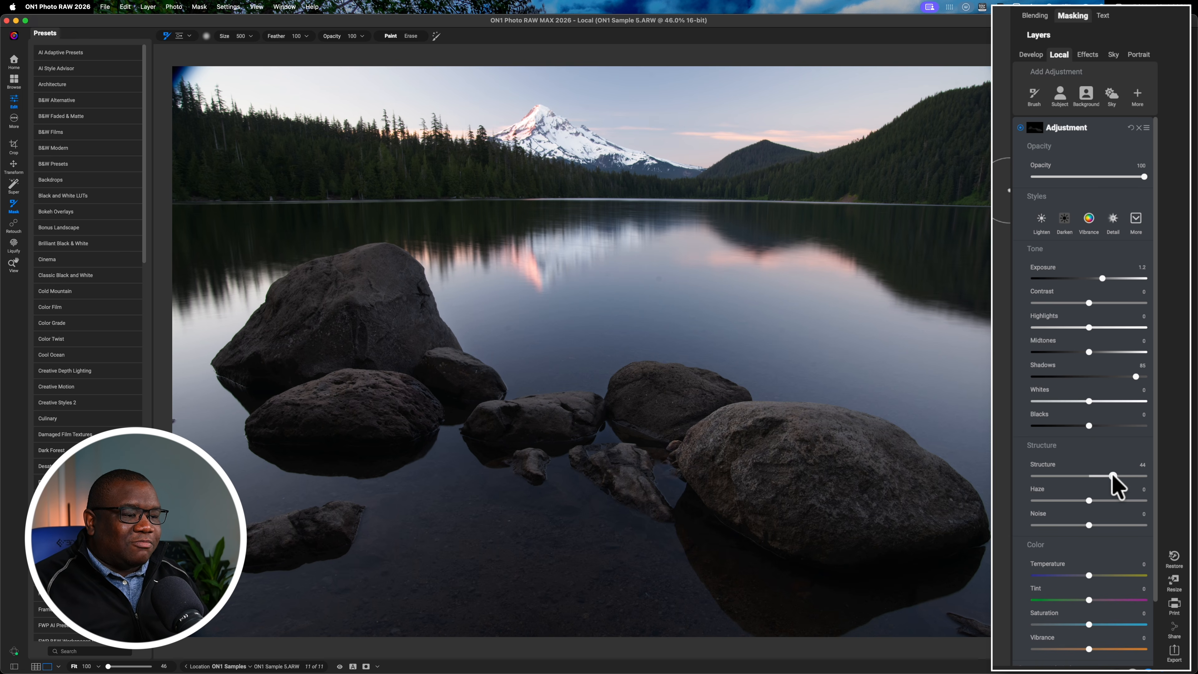